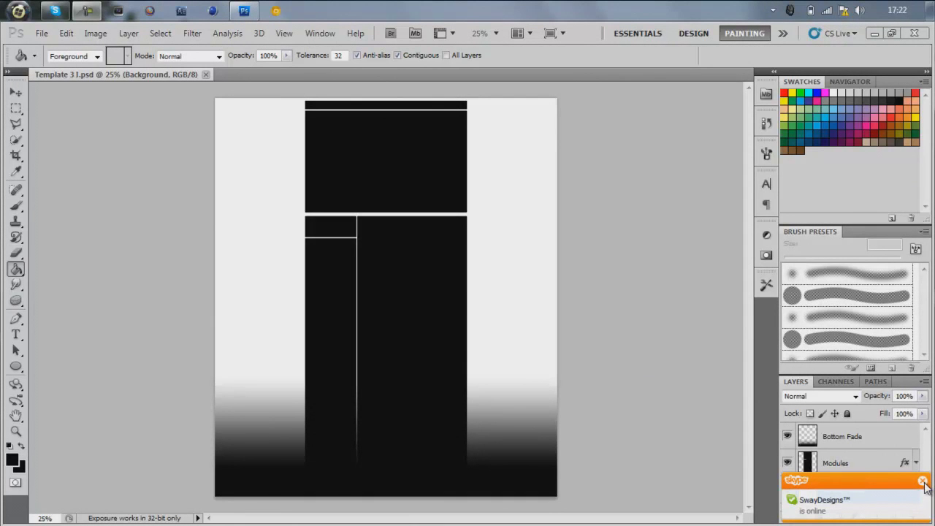
# - Fill the Background layer with black (#000000) using the Paint Bucket tool
pyautogui.click(922, 481)
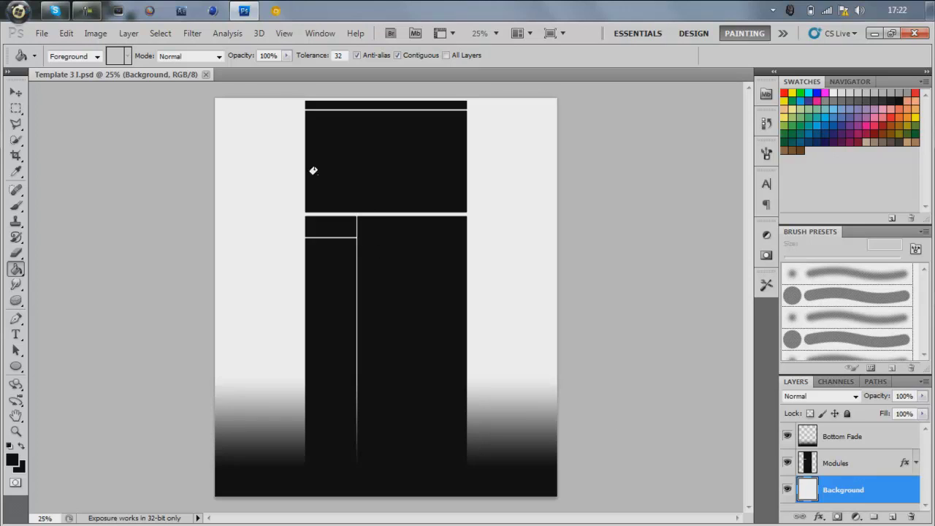
pyautogui.click(16, 93)
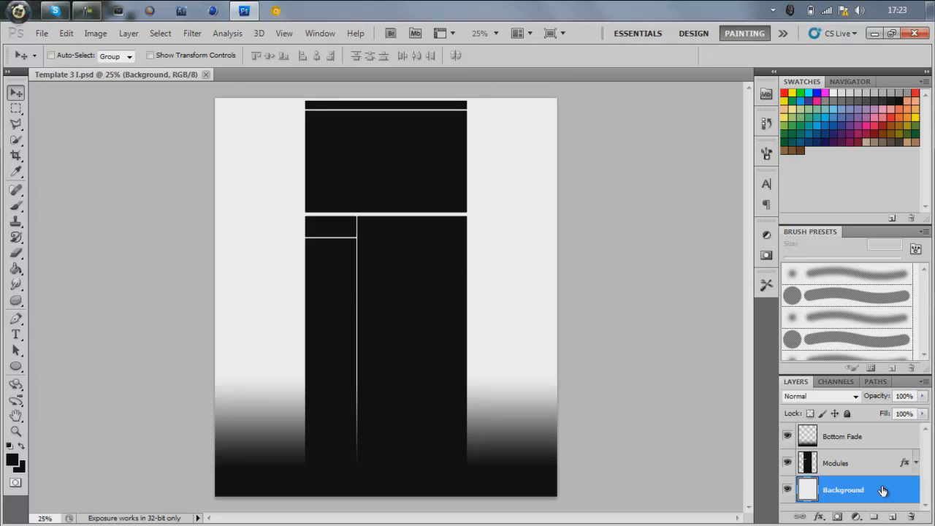
pyautogui.click(11, 462)
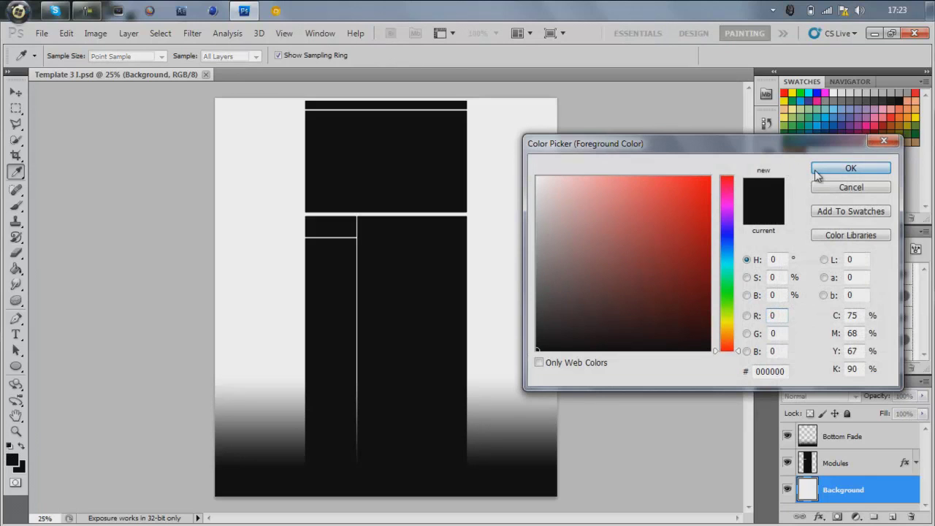
pyautogui.click(816, 173)
pyautogui.press('v')
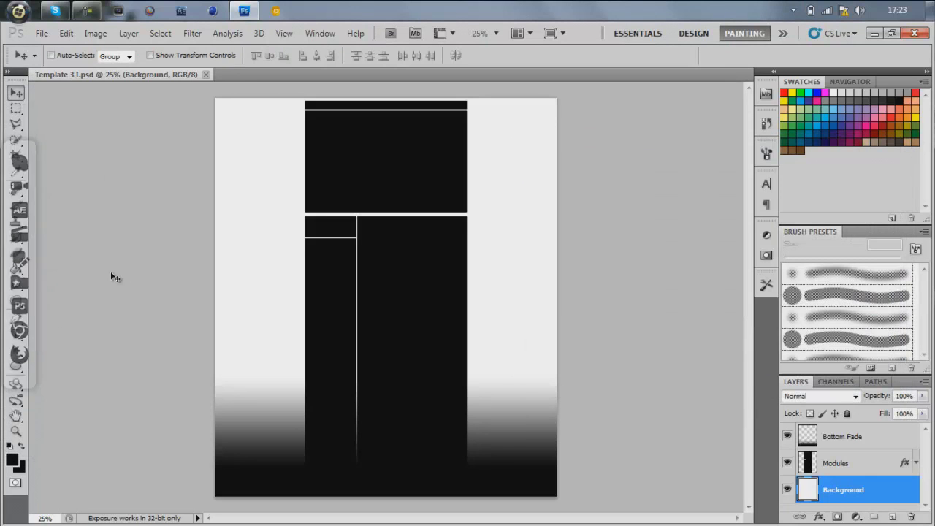
pyautogui.click(15, 269)
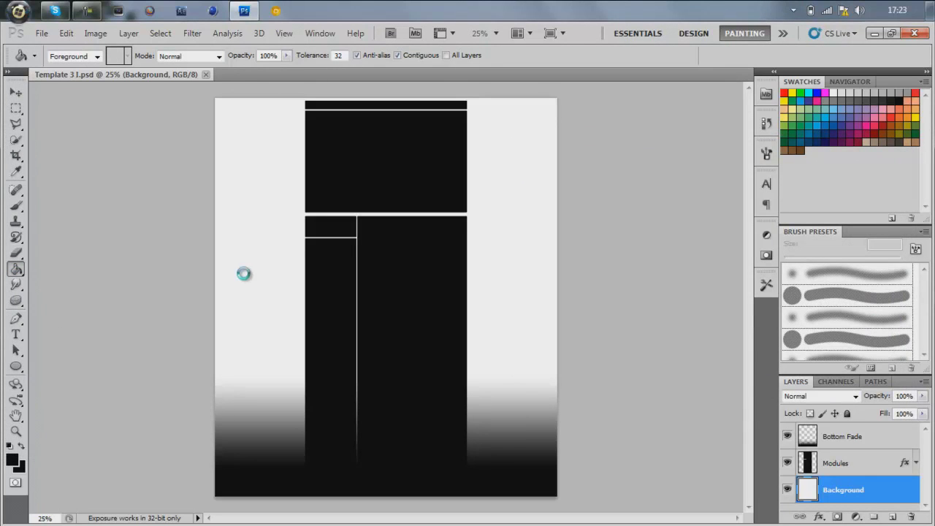
pyautogui.click(243, 273)
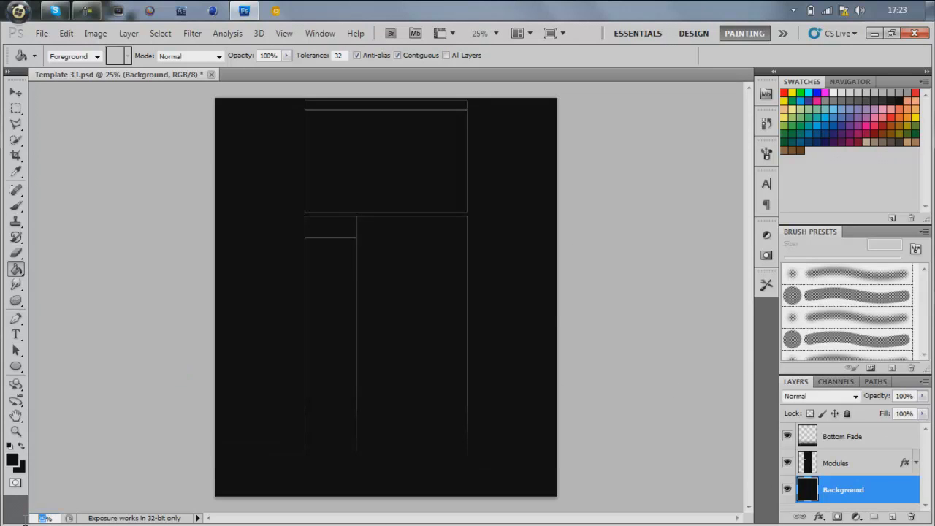
# - Change the Modules layer's stroke to dark red (#7f1010) and set the stroke opacity to 50%
pyautogui.press('Return')
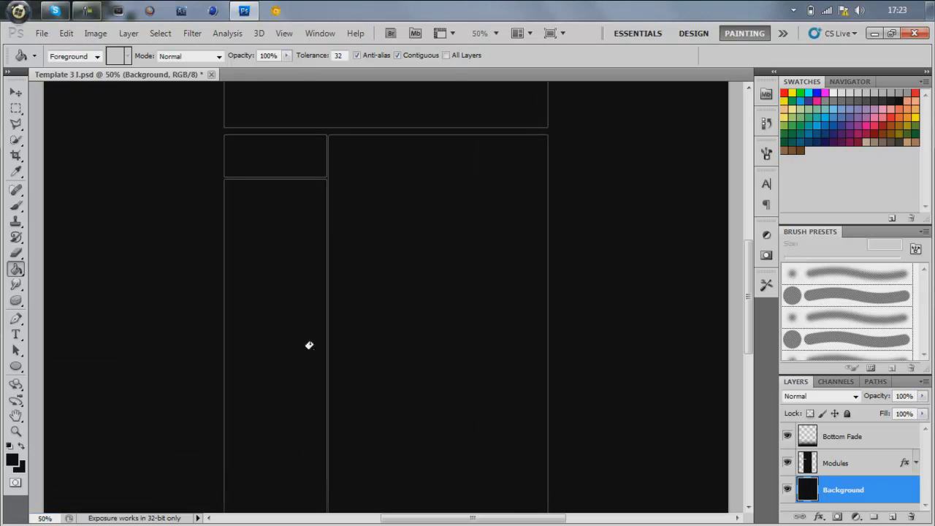
pyautogui.scroll(5, 307, 344)
pyautogui.scroll(2, 381, 376)
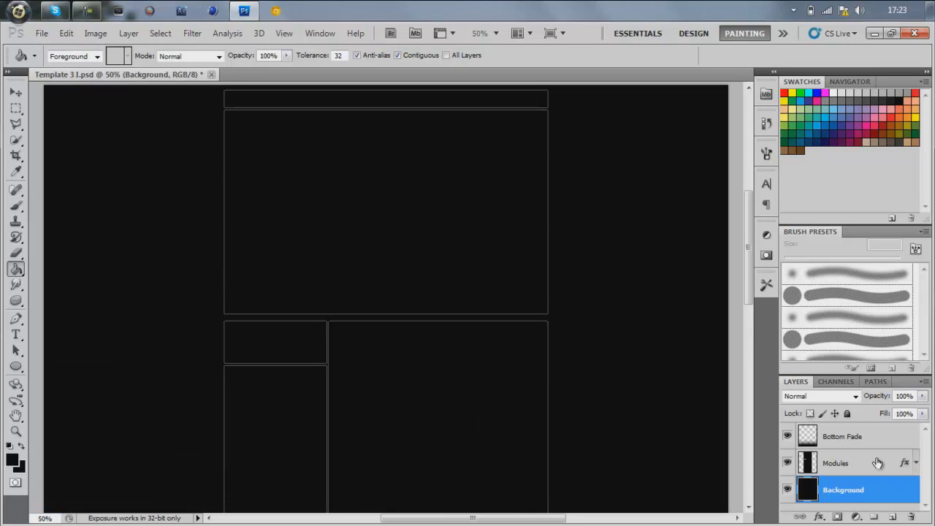
pyautogui.doubleClick(877, 463)
pyautogui.moveTo(647, 108); pyautogui.dragTo(696, 71)
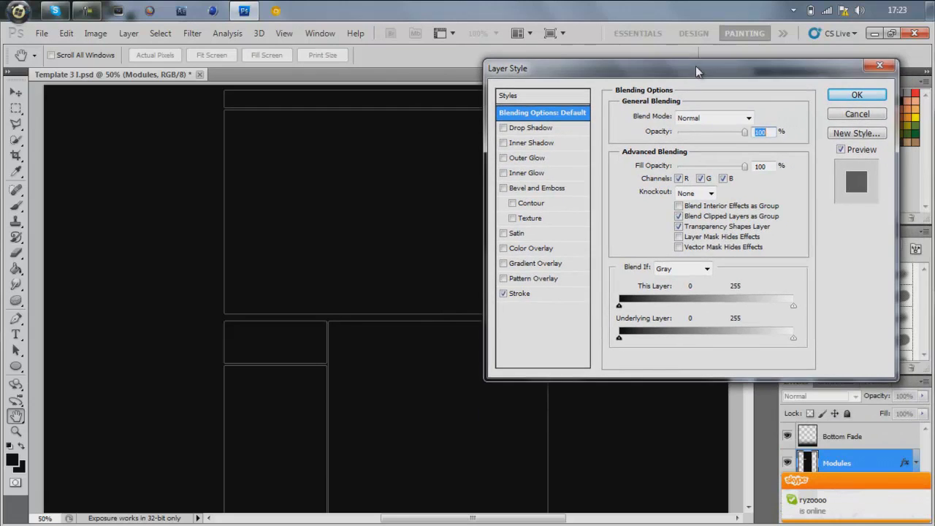
pyautogui.click(532, 293)
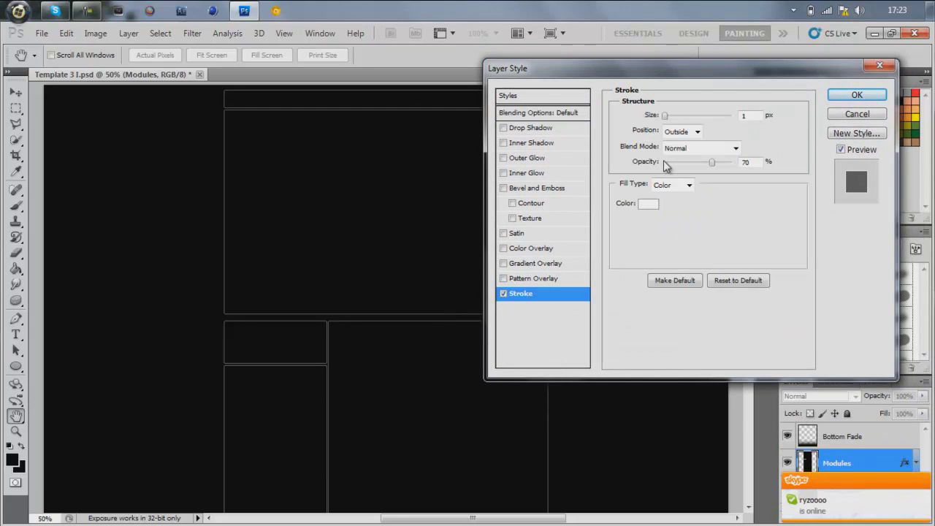
pyautogui.click(655, 213)
pyautogui.moveTo(677, 254)
pyautogui.mouseDown()
pyautogui.moveTo(709, 247)
pyautogui.moveTo(646, 224)
pyautogui.moveTo(685, 263)
pyautogui.mouseUp()
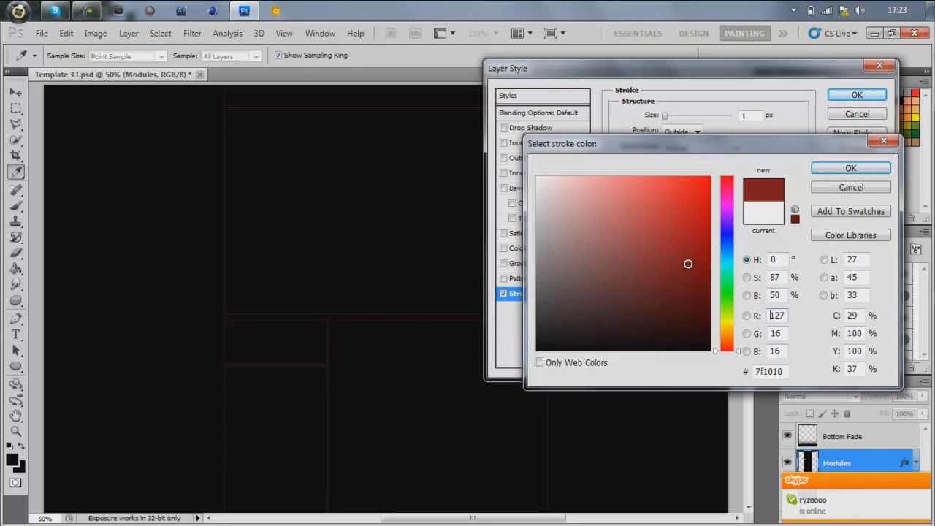
pyautogui.click(851, 168)
pyautogui.doubleClick(746, 161)
pyautogui.write('50')
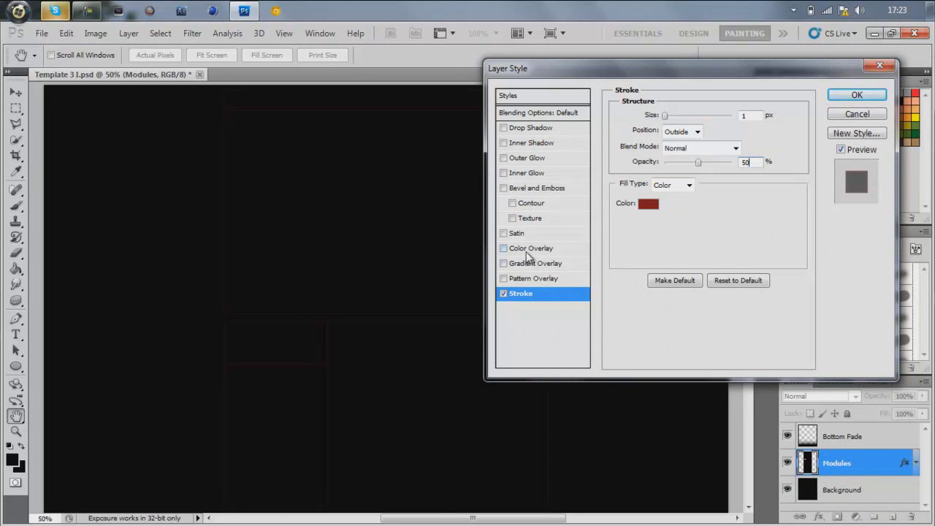
# - Add a white outer glow to the Modules layer with 9 px size and 15% opacity
pyautogui.click(503, 157)
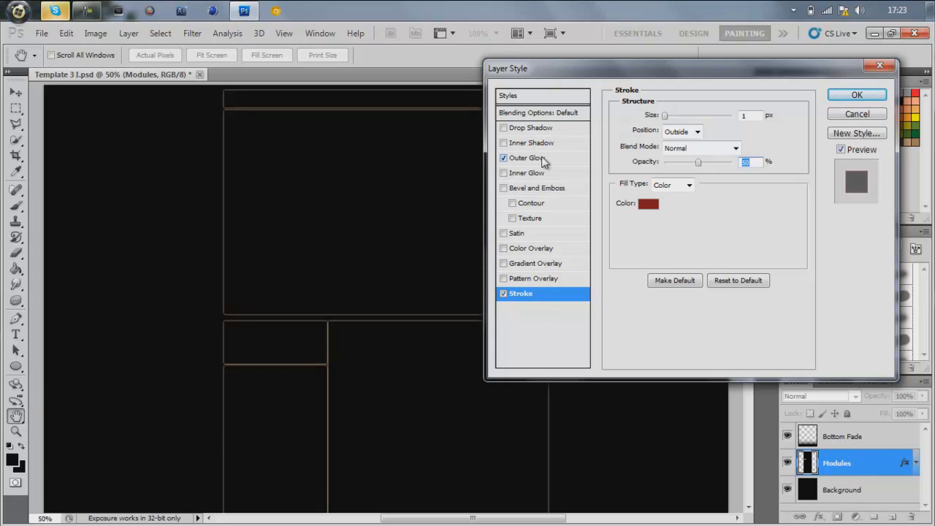
pyautogui.click(542, 158)
pyautogui.click(672, 229)
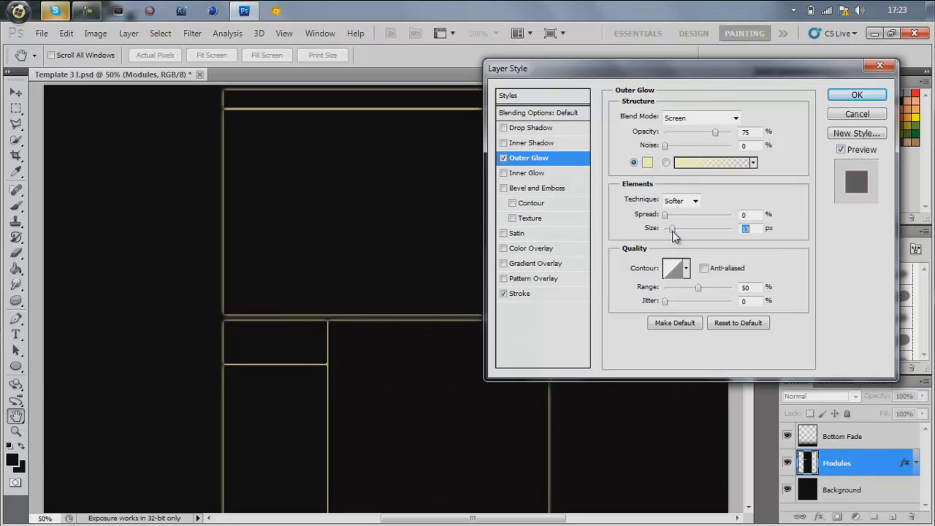
pyautogui.hotkey('shift', 'Down')
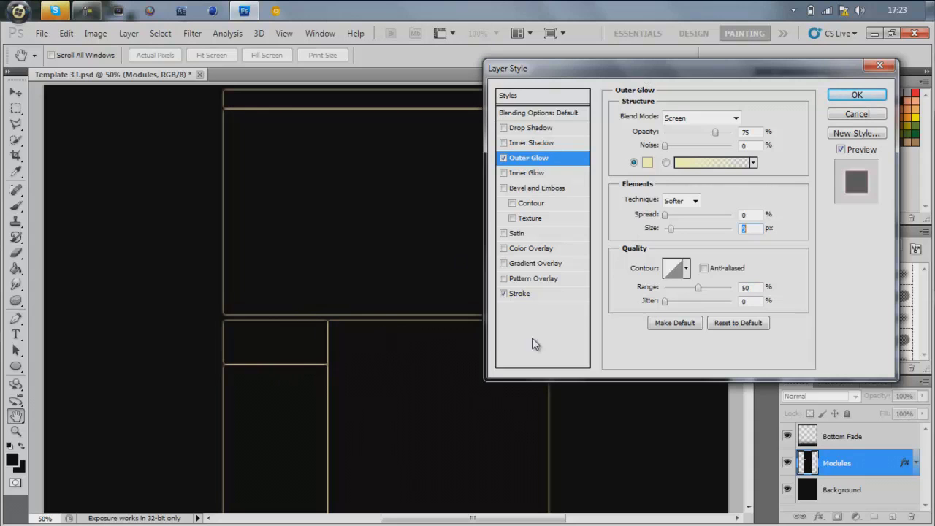
pyautogui.click(647, 162)
pyautogui.click(540, 175)
pyautogui.click(848, 167)
pyautogui.doubleClick(748, 132)
pyautogui.write('15')
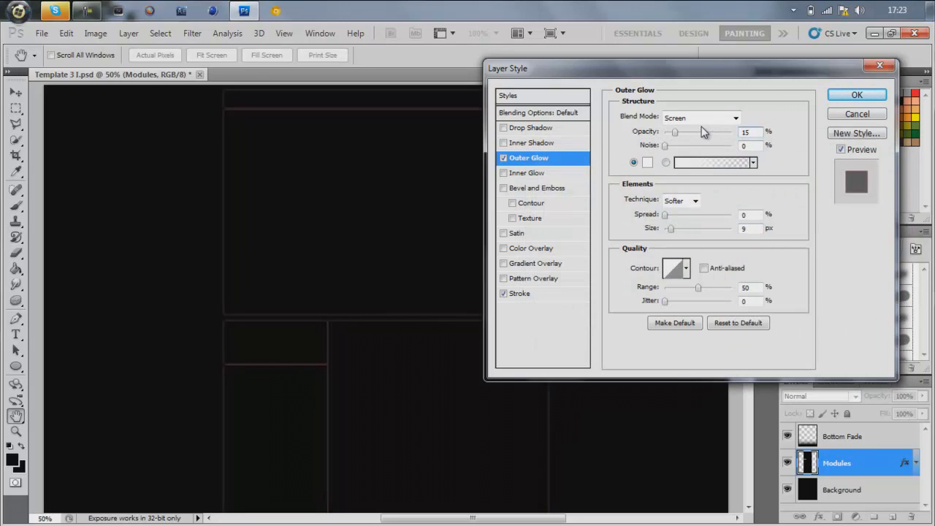
# - Enable the inner glow and change the outer glow to 5 px size with a red colour (#bb2626)
pyautogui.click(503, 172)
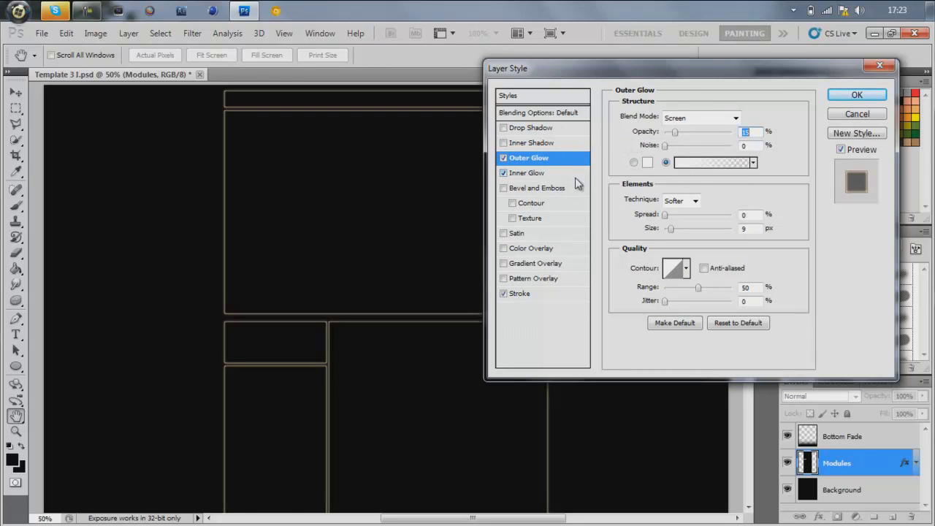
pyautogui.doubleClick(745, 227)
pyautogui.write('5')
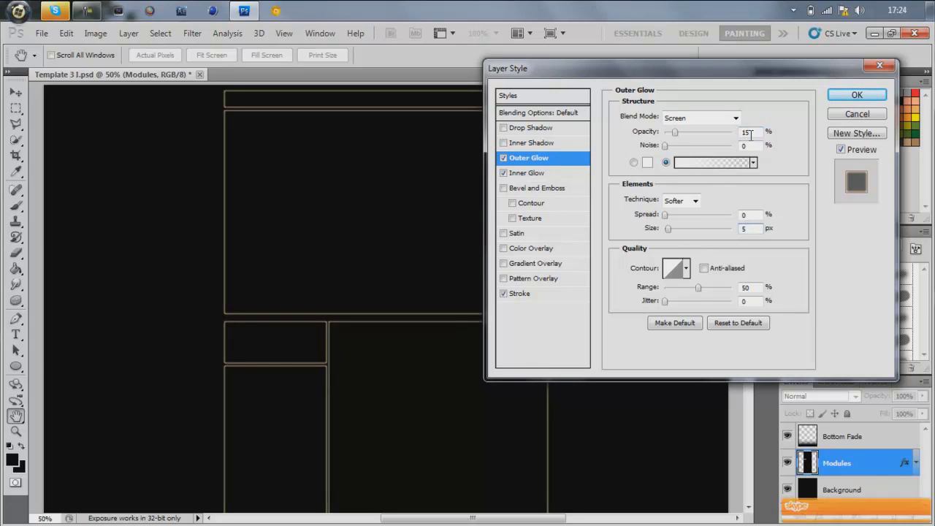
pyautogui.click(647, 163)
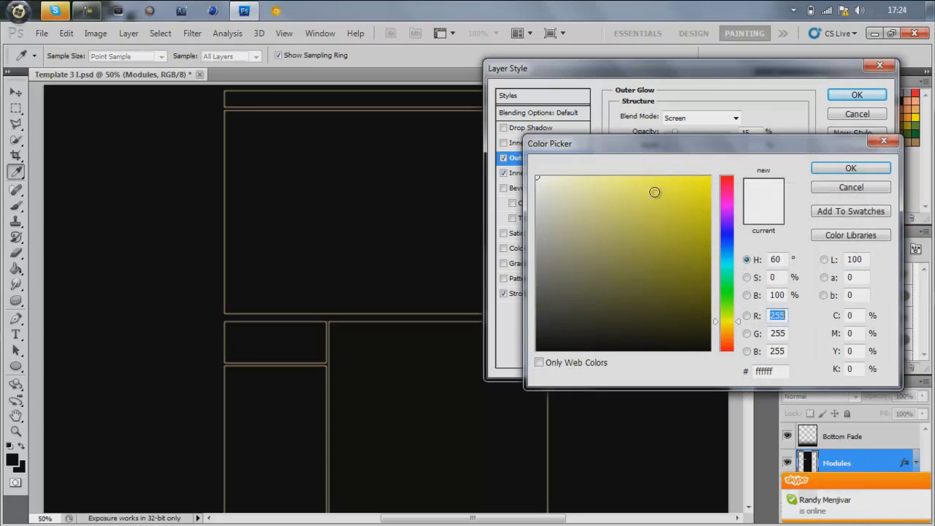
pyautogui.moveTo(733, 318); pyautogui.dragTo(732, 380)
pyautogui.moveTo(698, 207); pyautogui.dragTo(674, 218)
pyautogui.click(843, 168)
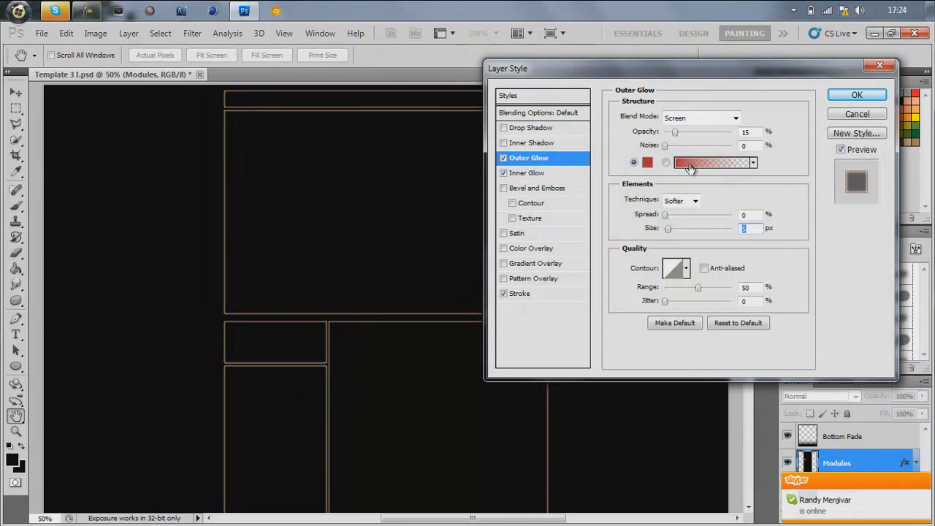
# - Change the outer glow colour back to white
pyautogui.click(503, 173)
pyautogui.click(647, 162)
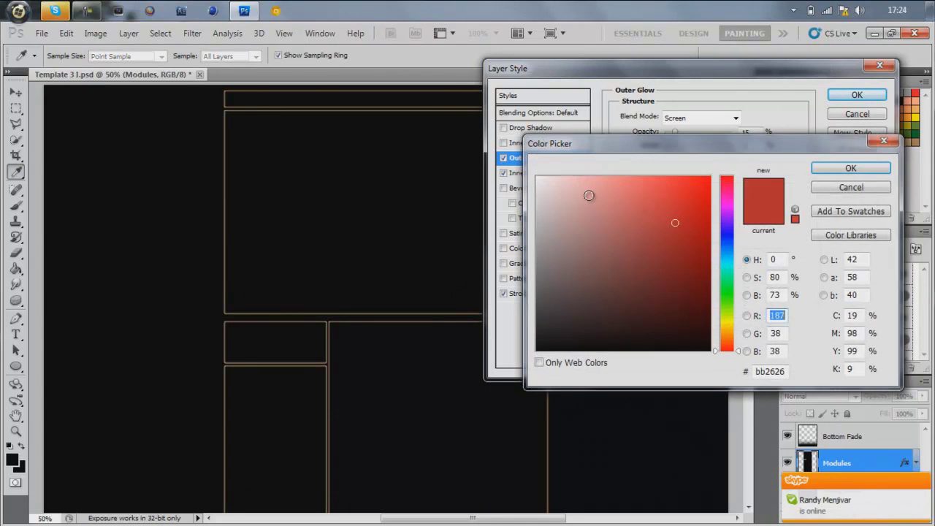
pyautogui.click(841, 168)
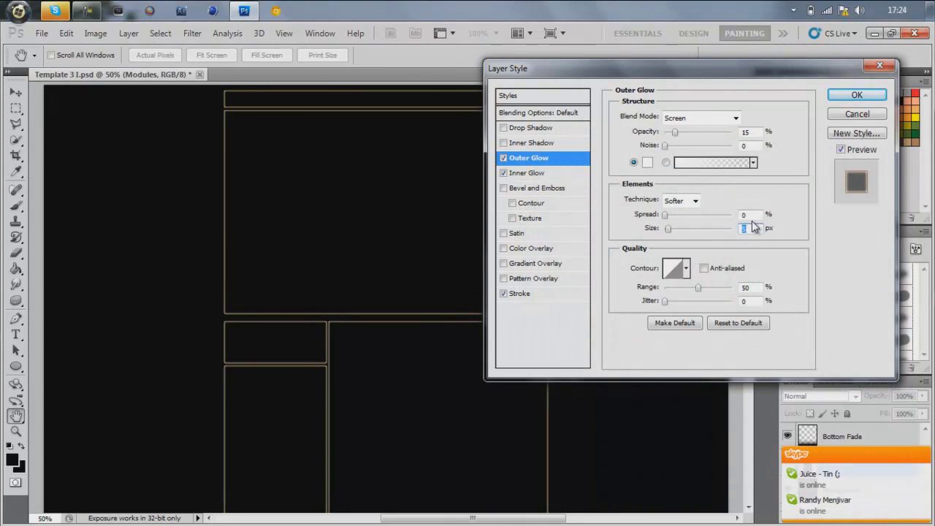
# - Set the inner glow colour to red (#ad0b0b) and its opacity to 35%
pyautogui.click(557, 173)
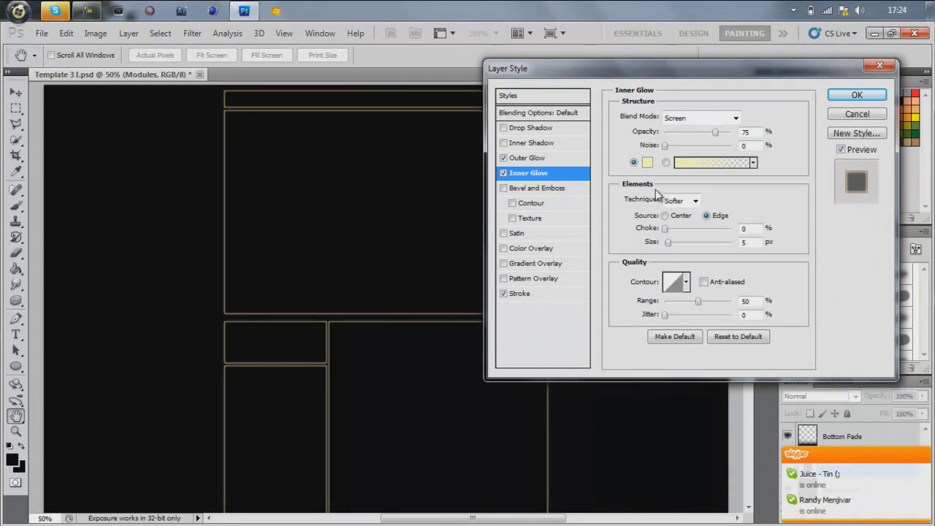
pyautogui.click(647, 162)
pyautogui.moveTo(727, 321); pyautogui.dragTo(727, 351)
pyautogui.click(694, 167)
pyautogui.moveTo(693, 166); pyautogui.dragTo(699, 231)
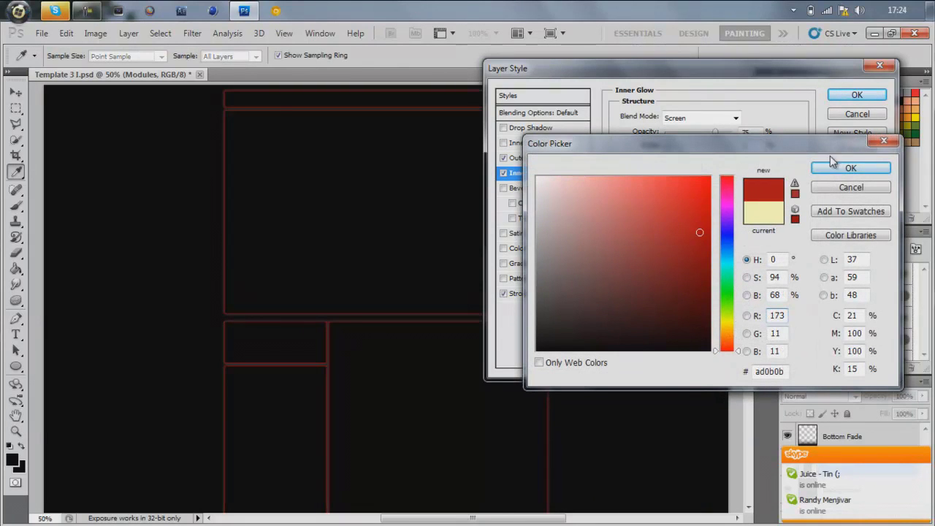
pyautogui.click(851, 168)
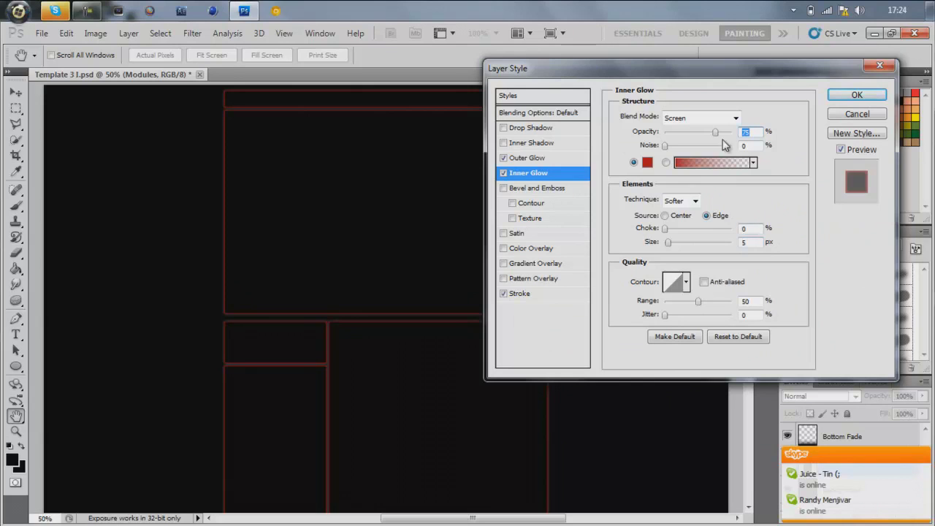
pyautogui.write('5')
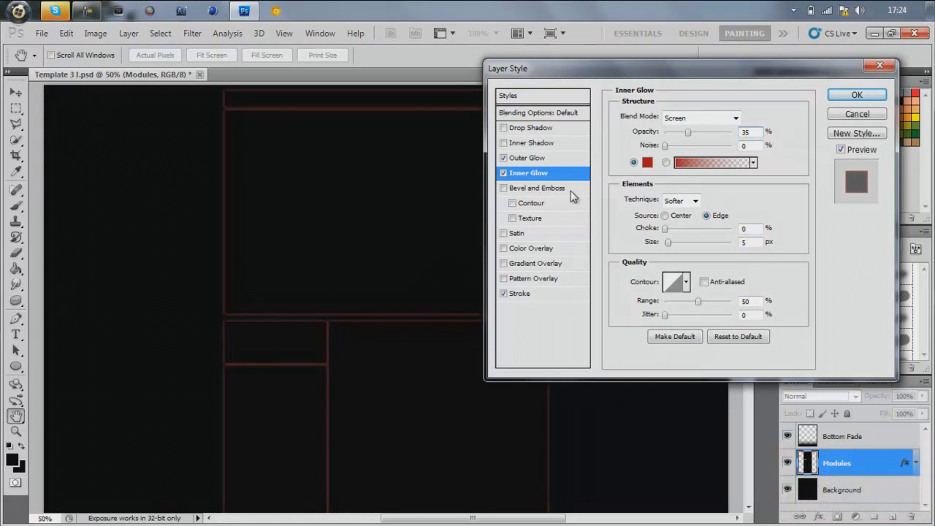
# - Compare the modules with and without the inner glow, and leave the inner glow off
pyautogui.click(503, 172)
pyautogui.click(503, 172)
pyautogui.click(503, 173)
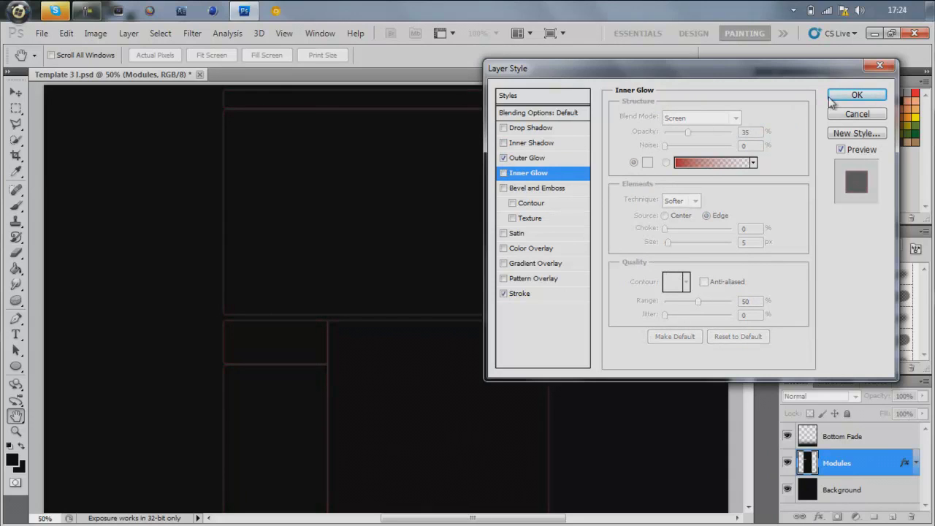
# - Enable Bevel and Emboss on the Modules layer and turn off its outer glow
pyautogui.click(502, 188)
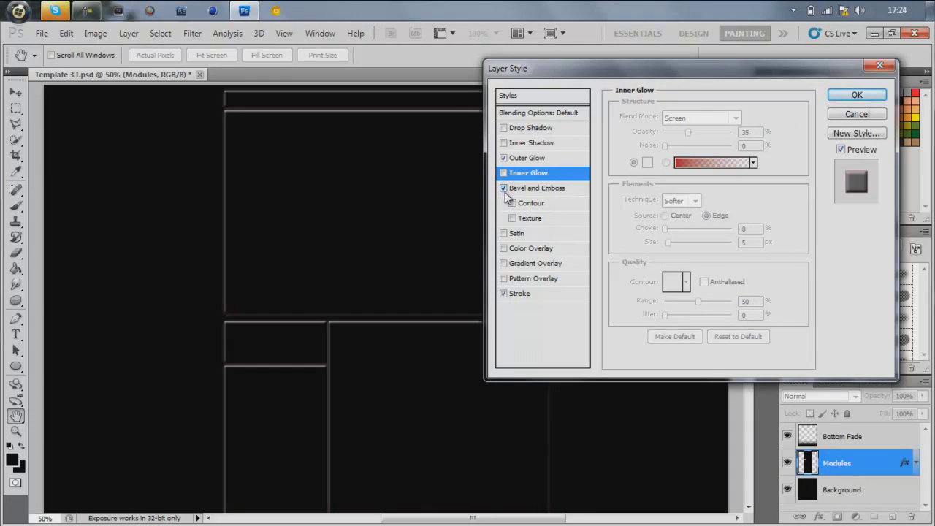
pyautogui.click(526, 189)
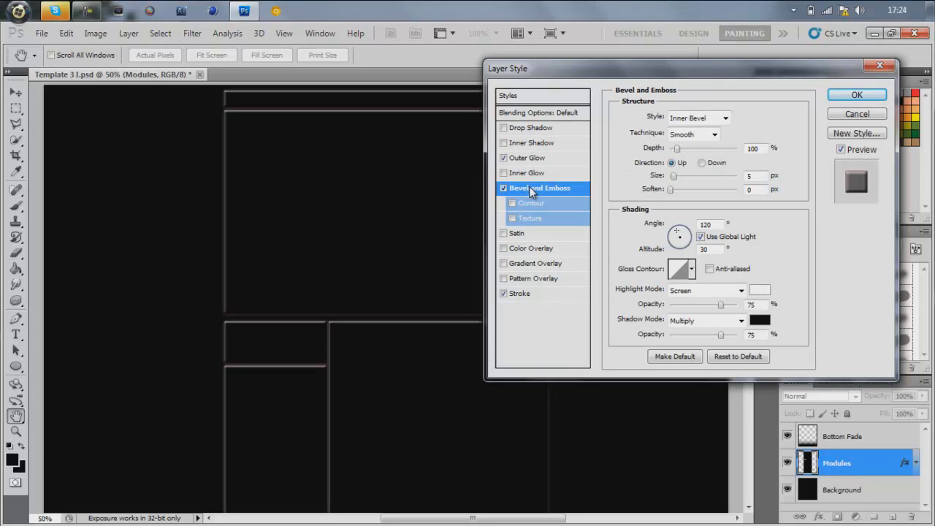
pyautogui.click(504, 158)
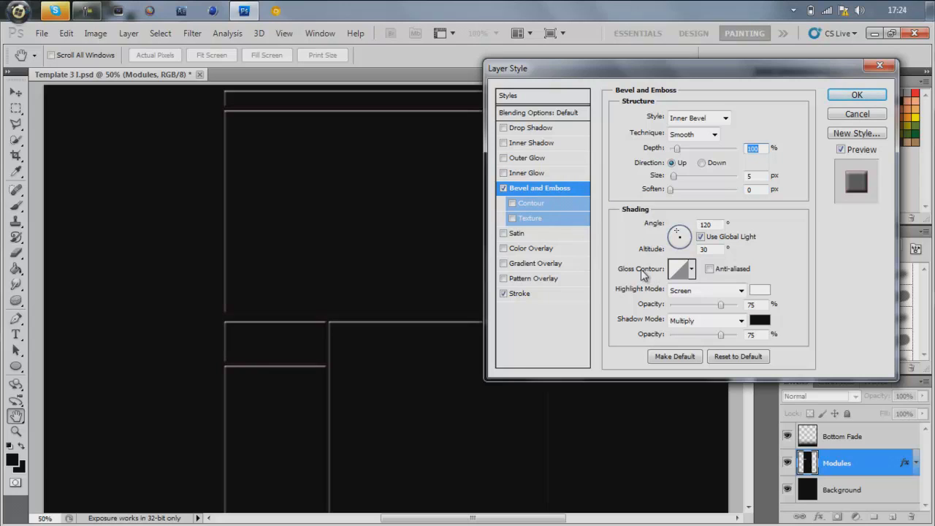
# - Set the bevel's gloss contour to the concave curve preset, fourth in the first row of contours
pyautogui.click(692, 268)
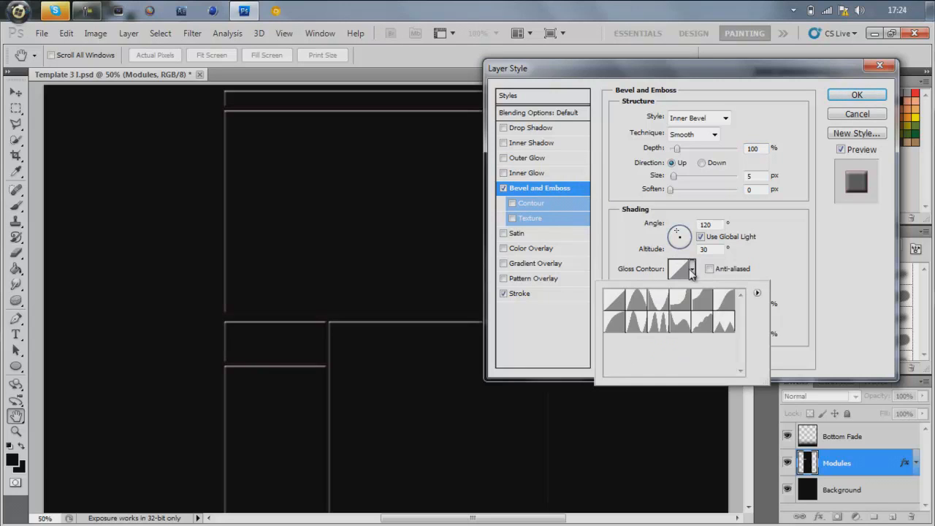
pyautogui.click(679, 301)
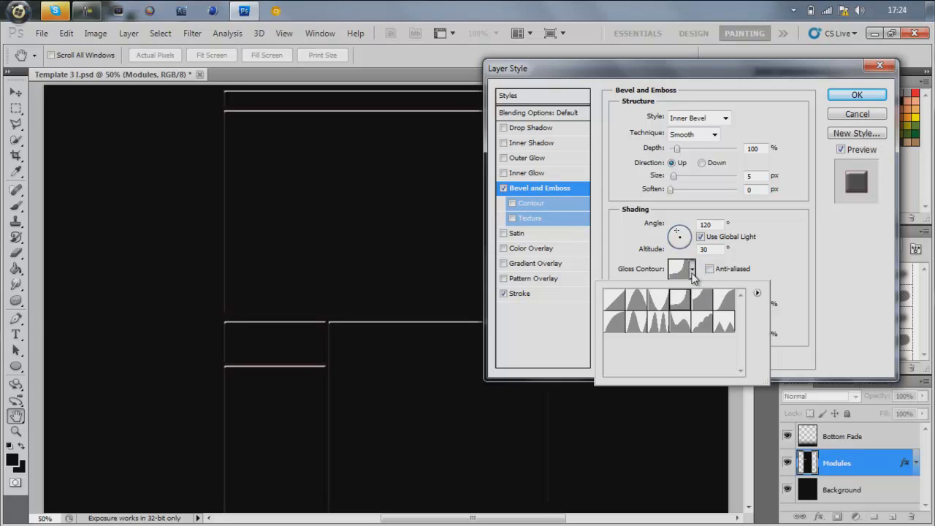
pyautogui.click(694, 272)
# - Try the Chisel Hard technique for the bevel, and return the technique to Smooth
pyautogui.click(703, 135)
pyautogui.click(682, 160)
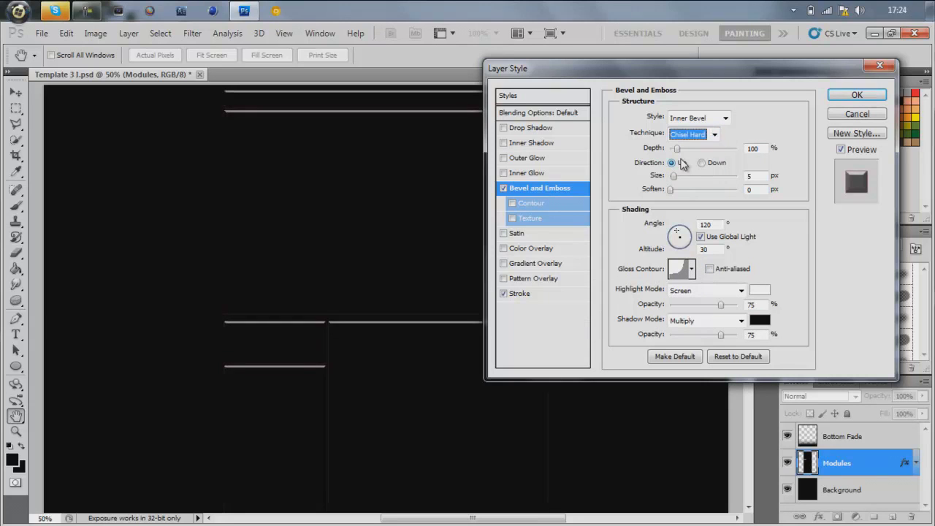
pyautogui.click(683, 135)
pyautogui.click(679, 146)
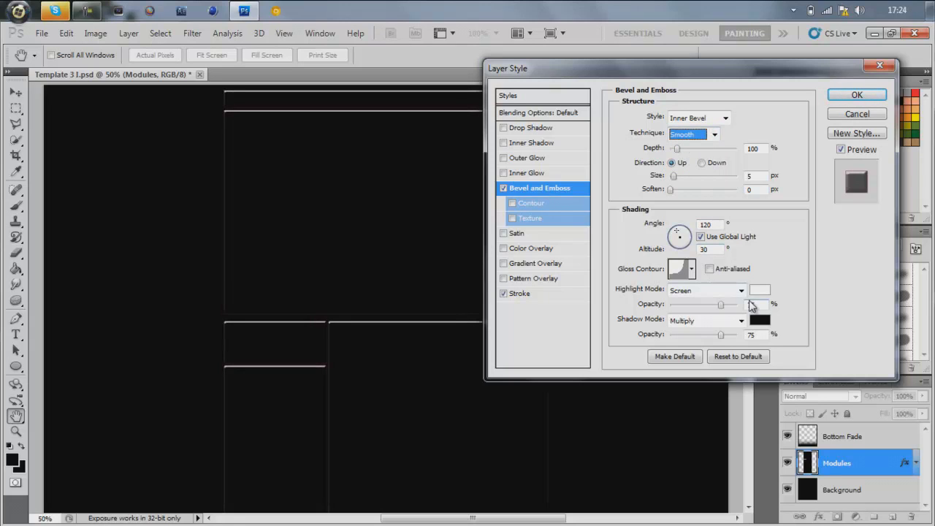
# - Anti-alias the bevel's gloss contour and set the bevel technique to Chisel Hard
pyautogui.click(709, 269)
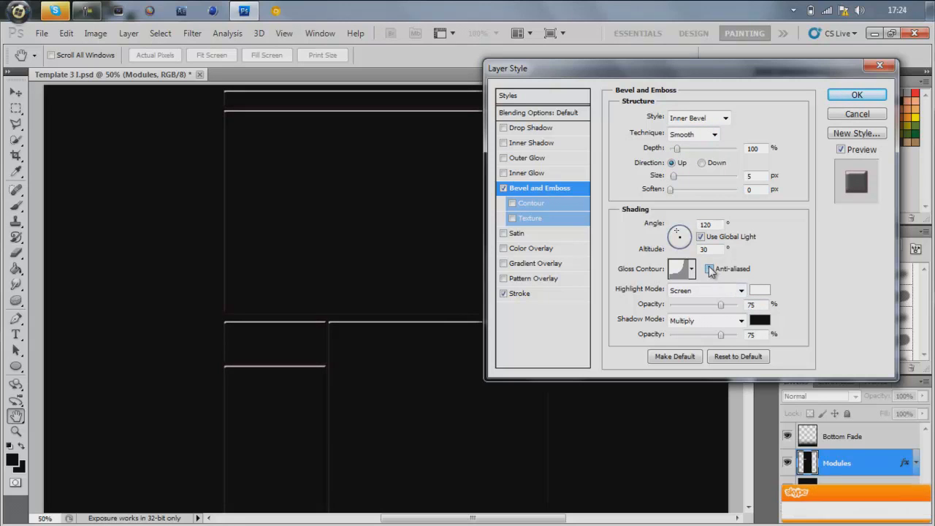
pyautogui.click(690, 135)
pyautogui.click(698, 159)
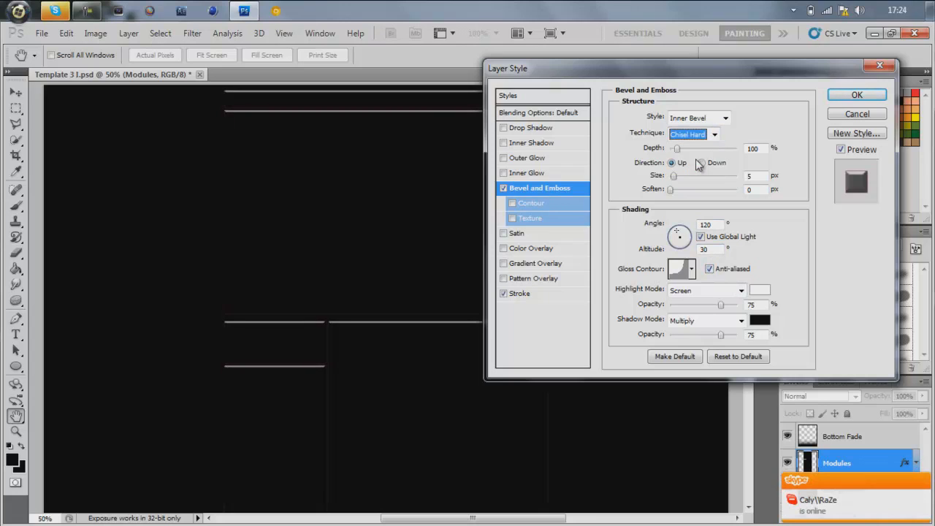
# - Enable the bevel's Contour with the multi-peak preset, third in the second row, anti-aliased, and set its range to 44%
pyautogui.click(538, 204)
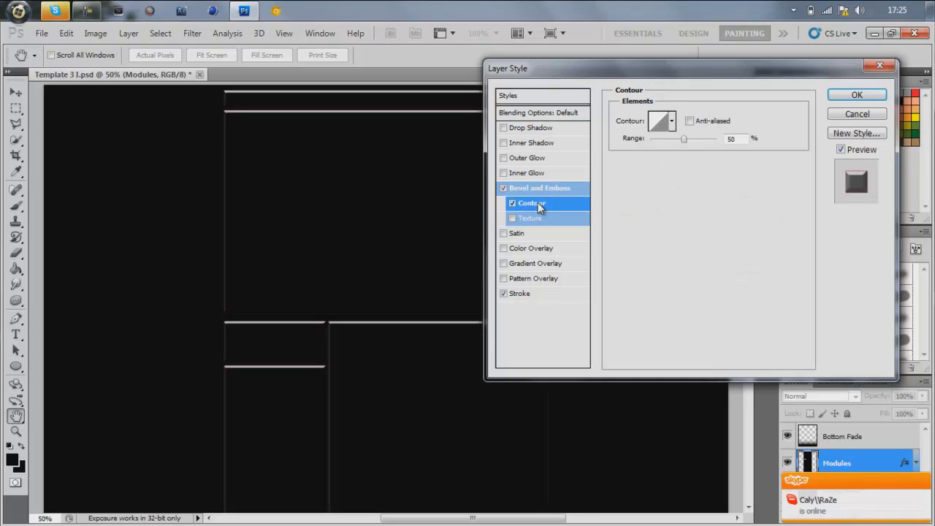
pyautogui.click(671, 122)
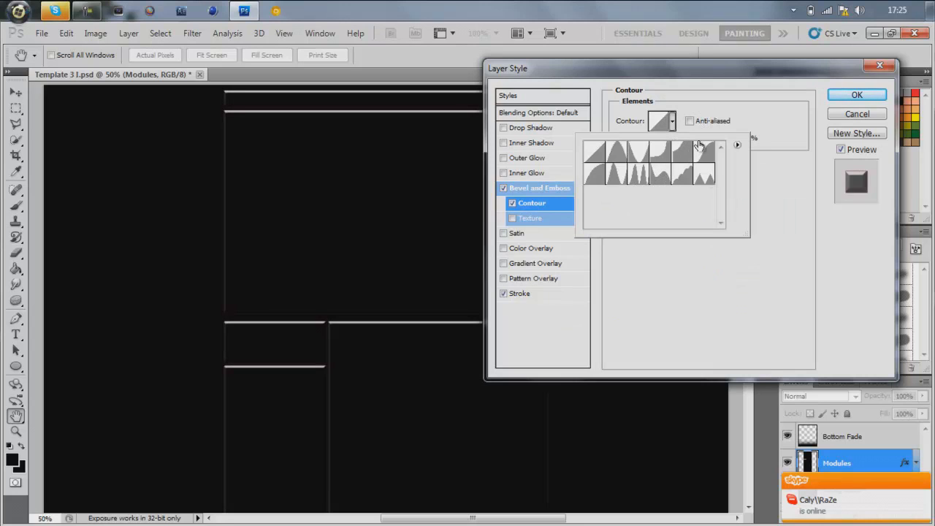
pyautogui.click(638, 174)
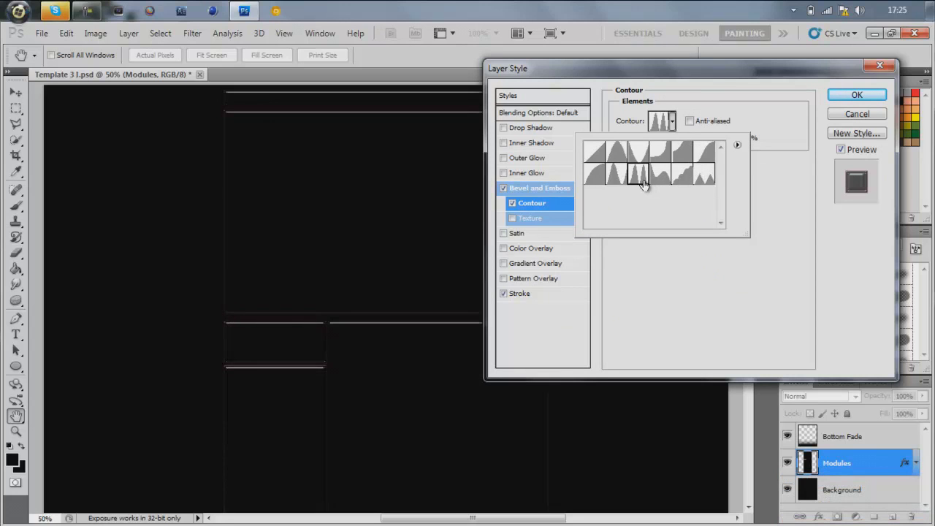
pyautogui.click(690, 123)
pyautogui.click(689, 122)
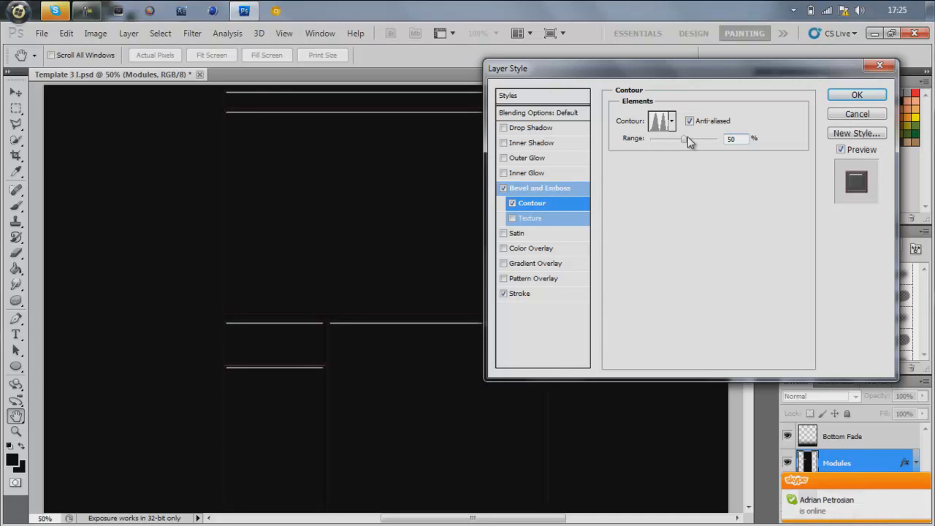
pyautogui.moveTo(686, 139); pyautogui.dragTo(640, 140)
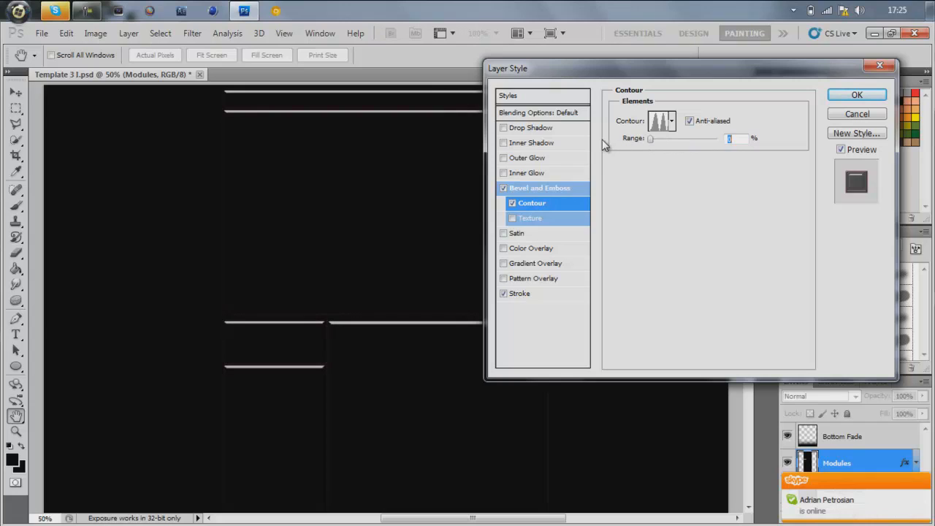
pyautogui.moveTo(674, 139)
pyautogui.mouseDown()
pyautogui.moveTo(692, 139)
pyautogui.moveTo(679, 143)
pyautogui.mouseUp()
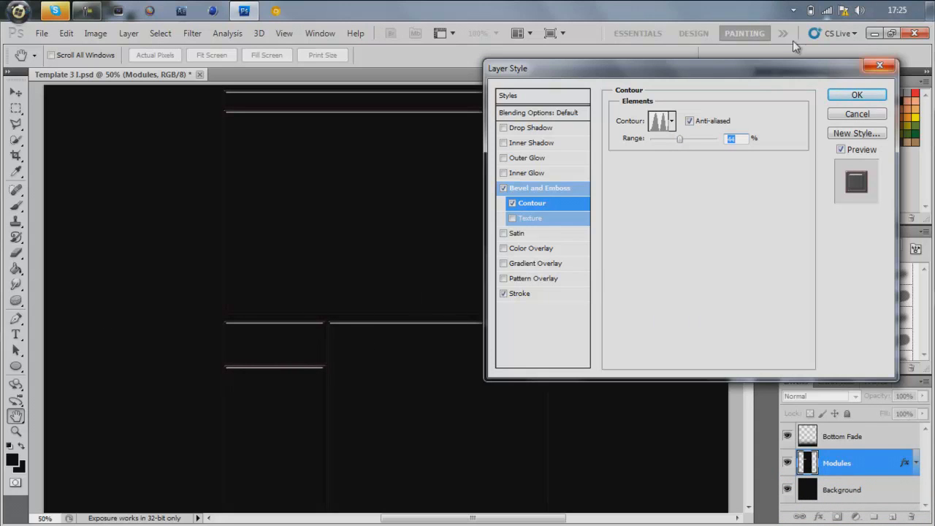
# - Enable Pattern Overlay on the Modules layer with the Normal blend mode
pyautogui.moveTo(768, 76); pyautogui.dragTo(836, 80)
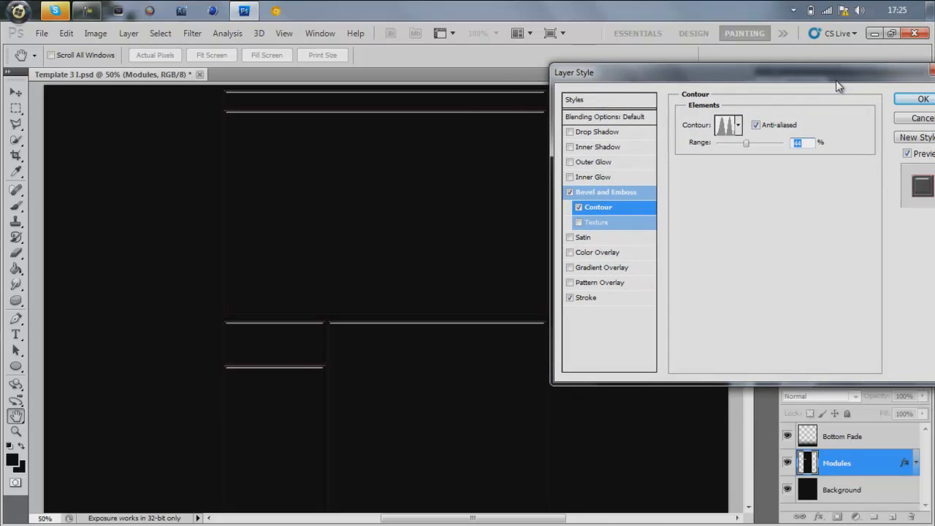
pyautogui.click(586, 283)
pyautogui.click(763, 125)
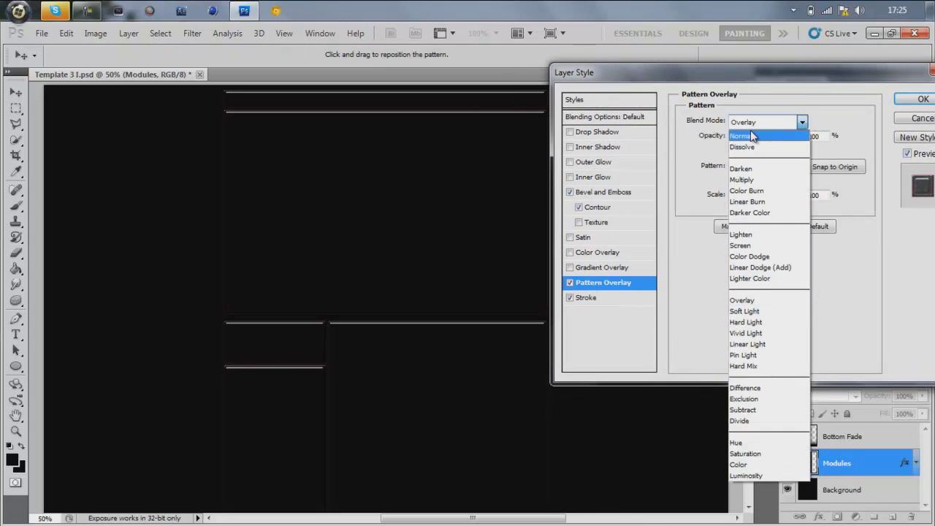
pyautogui.click(752, 129)
# - Try the horizontal-line, cross and grid patterns, choose the fine diagonal-line pattern for the overlay, and set its opacity to 7%
pyautogui.click(775, 166)
pyautogui.moveTo(812, 232); pyautogui.dragTo(812, 263)
pyautogui.click(730, 253)
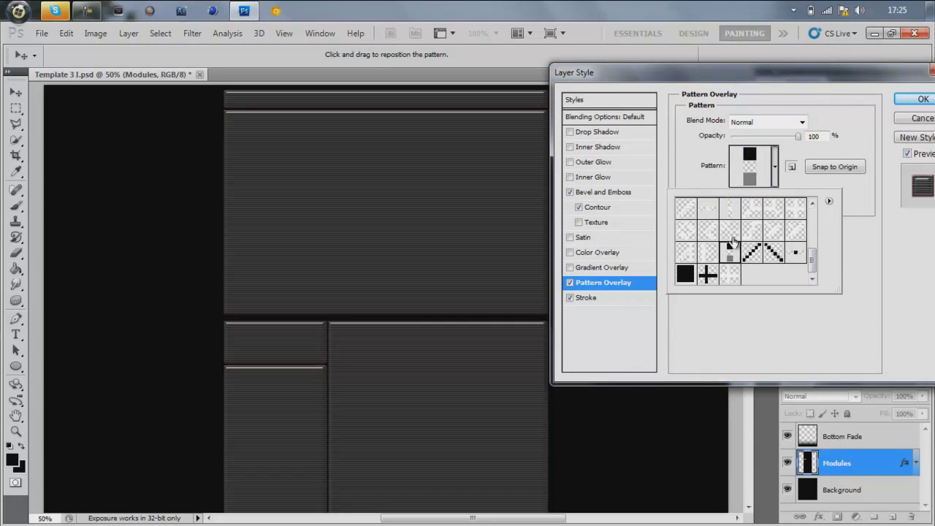
pyautogui.click(708, 274)
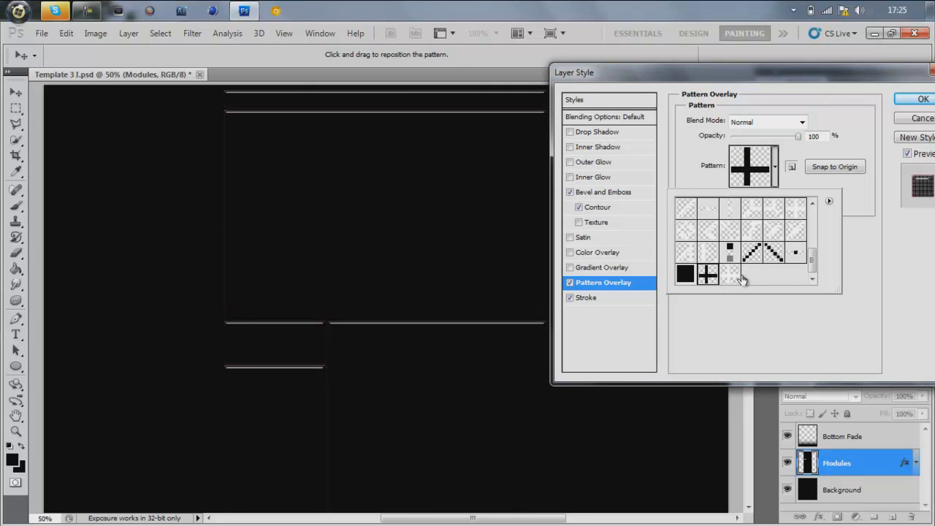
pyautogui.click(730, 274)
pyautogui.scroll(1, 755, 269)
pyautogui.click(796, 222)
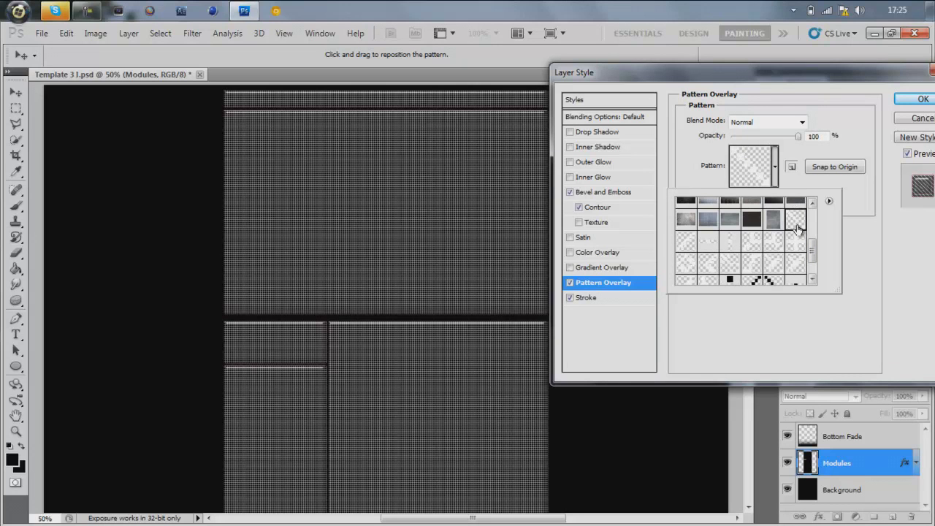
pyautogui.click(813, 136)
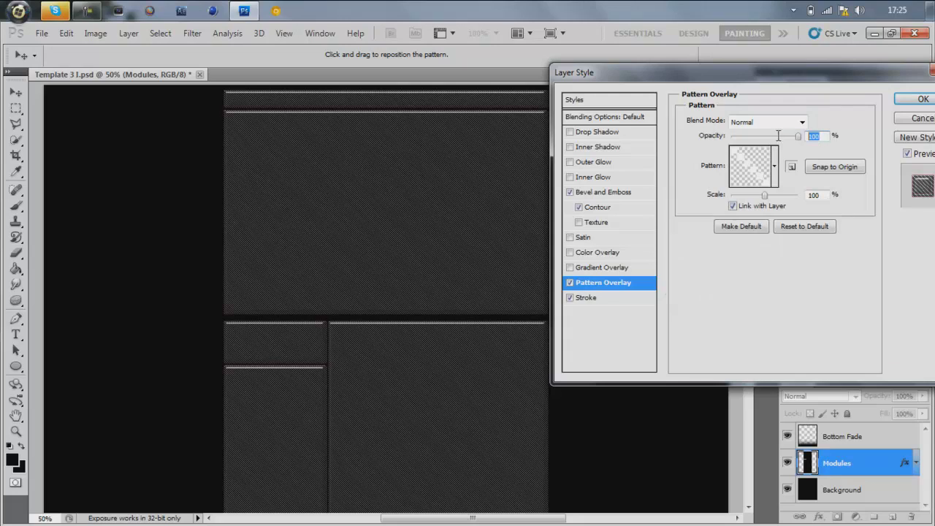
pyautogui.write('7')
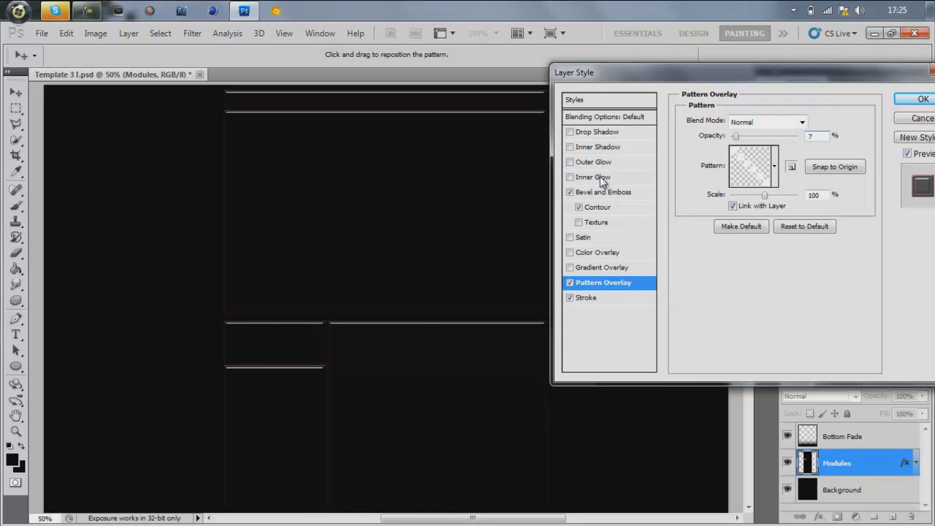
# - Try a gradient overlay on the Modules layer, changing the gradient's white end to a very dark red
pyautogui.click(572, 270)
pyautogui.click(596, 267)
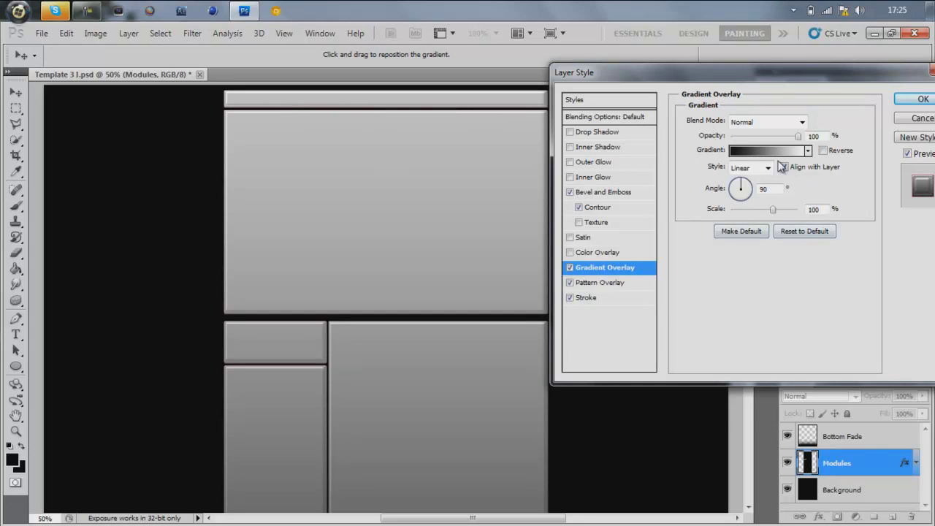
pyautogui.click(758, 152)
pyautogui.click(873, 275)
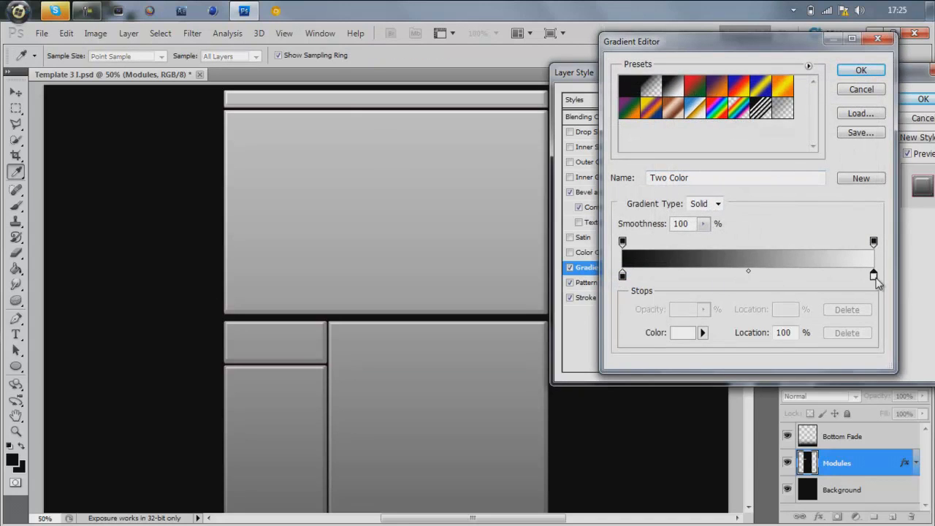
pyautogui.click(683, 333)
pyautogui.click(632, 307)
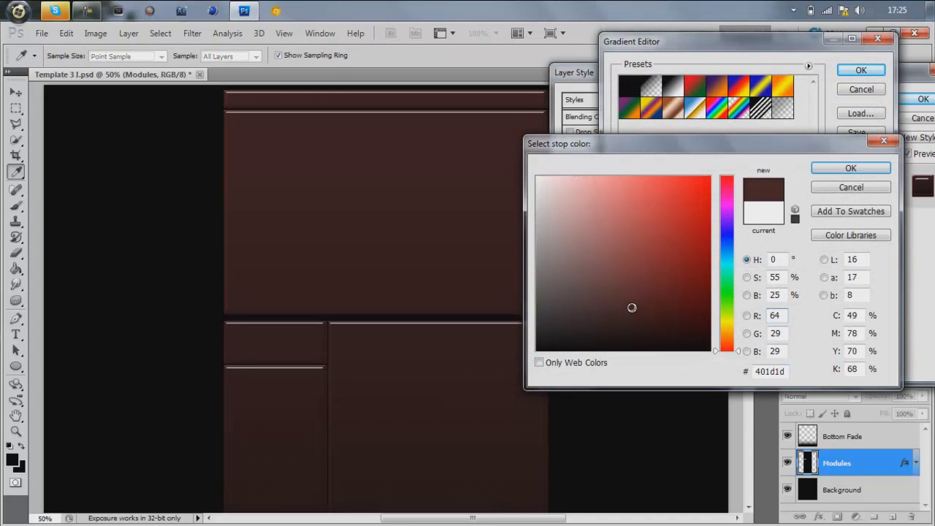
pyautogui.click(631, 326)
pyautogui.click(829, 172)
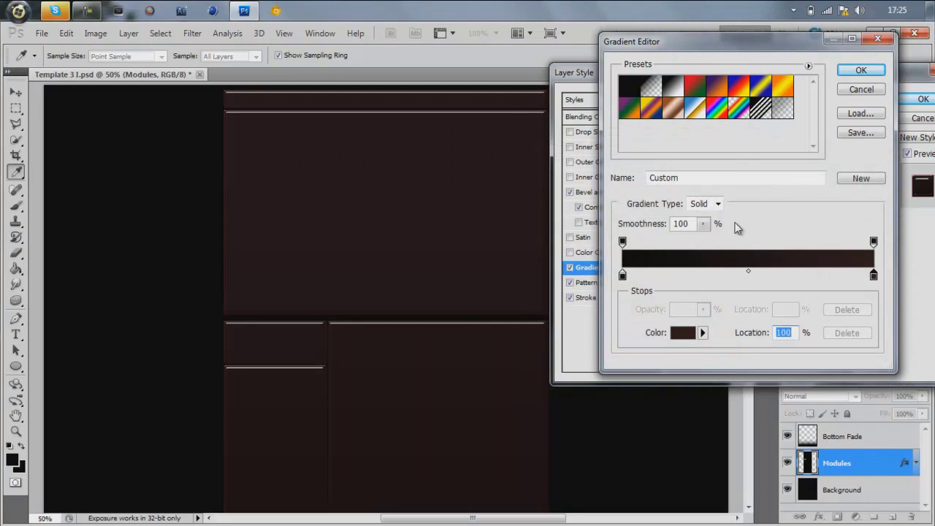
# - Try shifting the gradient's midpoint toward the dark red end and switching the gradient style to Radial
pyautogui.moveTo(748, 271); pyautogui.dragTo(837, 270)
pyautogui.click(861, 70)
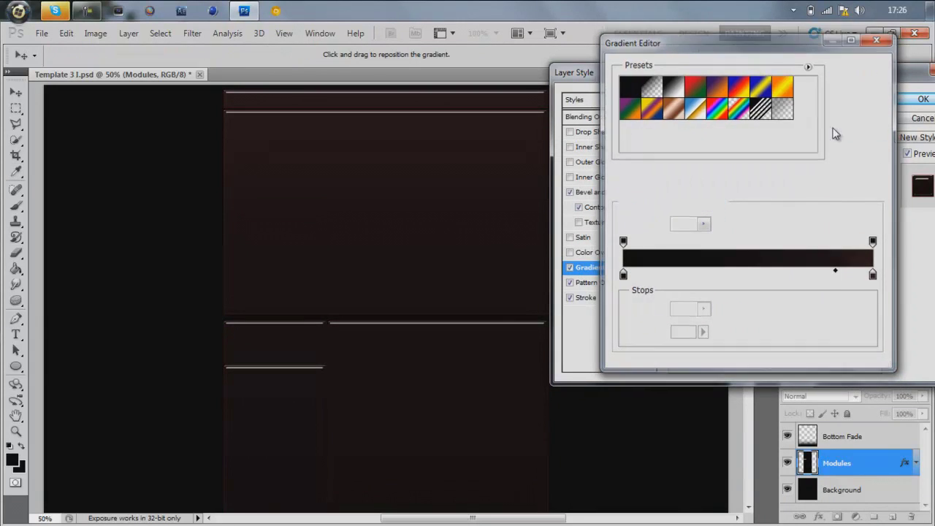
pyautogui.click(768, 168)
pyautogui.click(756, 193)
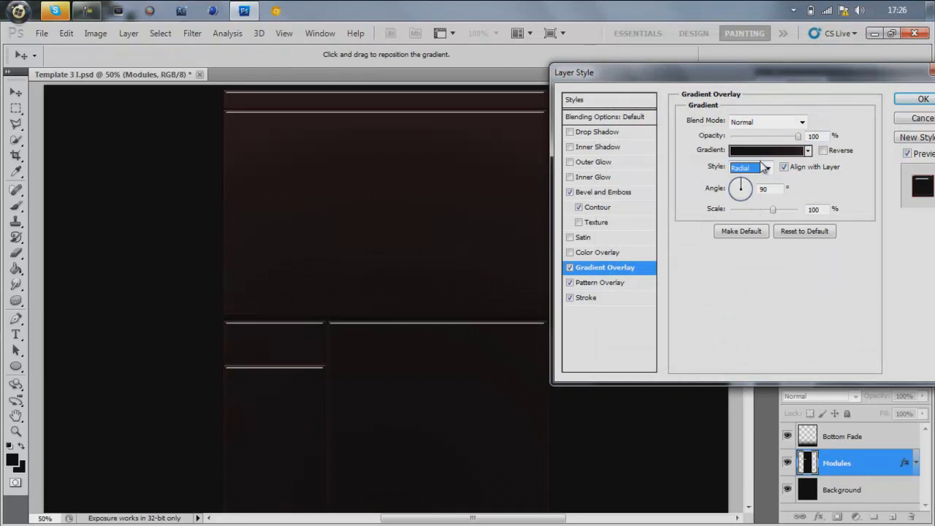
# - Turn off the gradient overlay and apply the layer style to the Modules layer
pyautogui.click(570, 268)
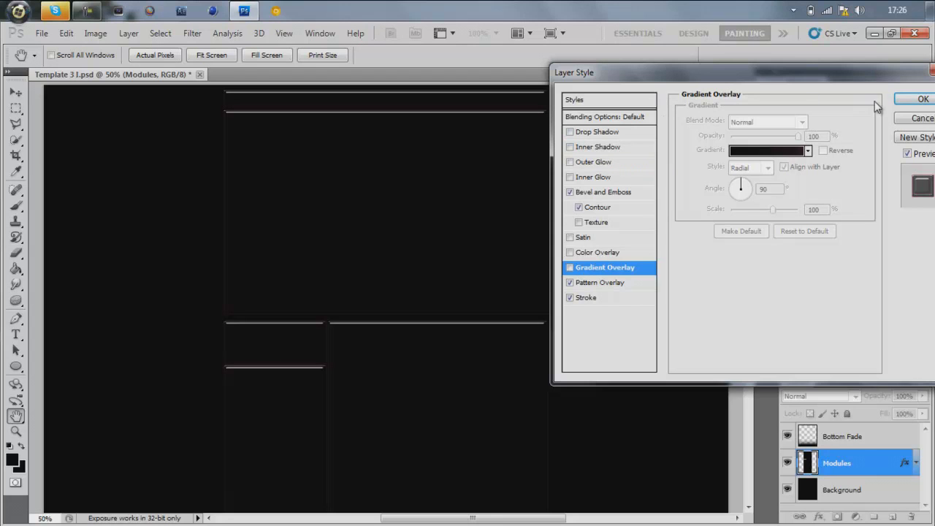
pyautogui.click(921, 98)
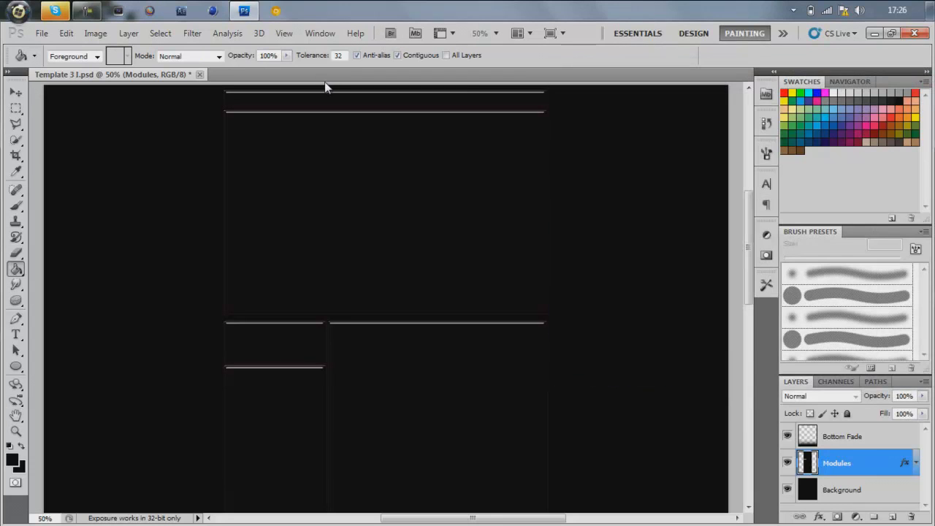
# - Open the Template 2 document from the Blank Youtube Templates folder
pyautogui.rightClick(322, 80)
pyautogui.rightClick(308, 71)
pyautogui.click(344, 144)
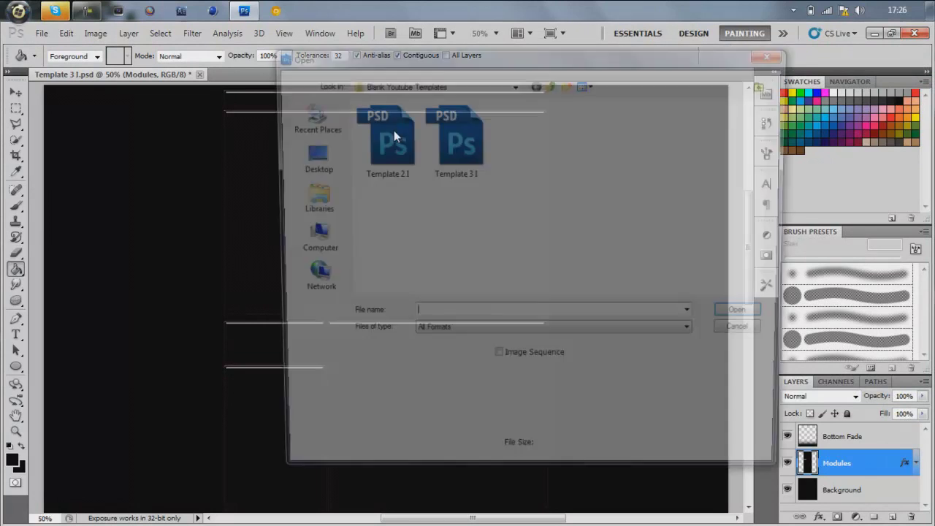
pyautogui.click(428, 142)
pyautogui.click(390, 142)
pyautogui.doubleClick(389, 143)
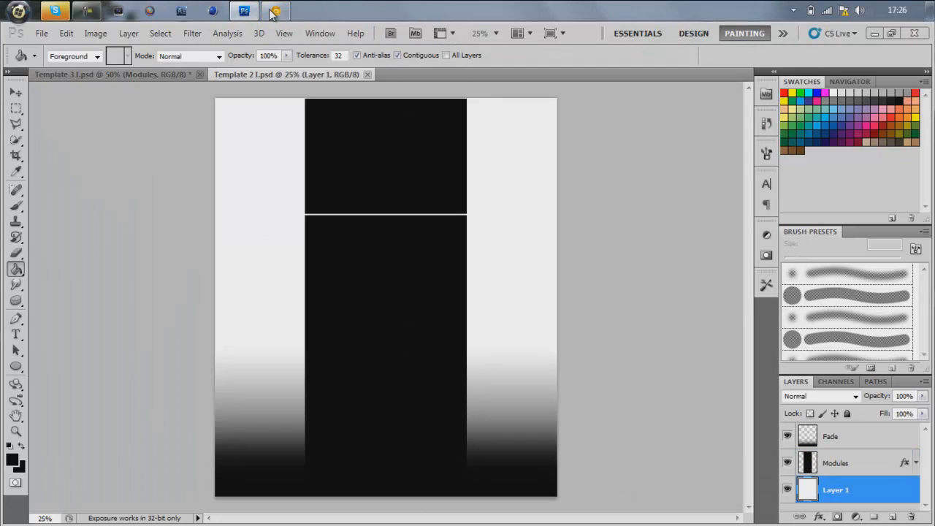
pyautogui.hotkey('alt', 'Tab')
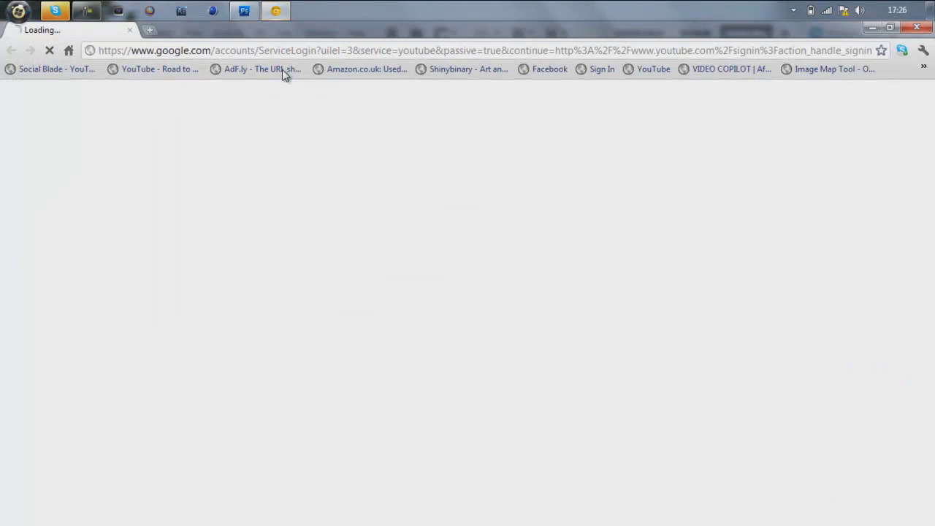
pyautogui.write('yo/')
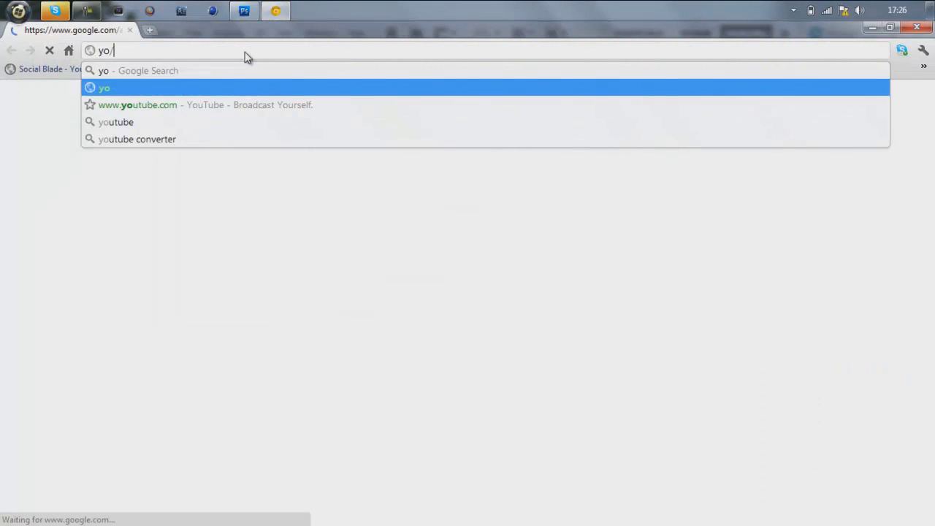
pyautogui.press('Down')
pyautogui.press('Return')
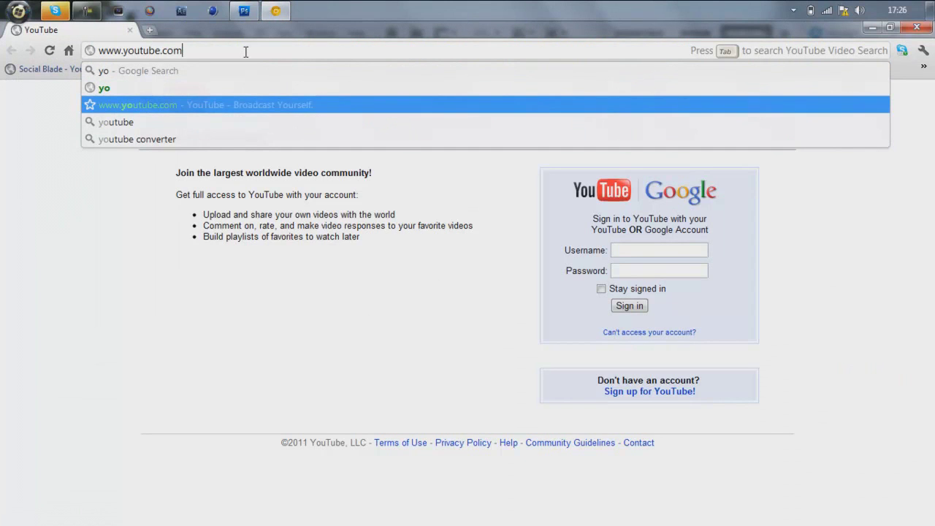
pyautogui.write('/v9')
pyautogui.press('Return')
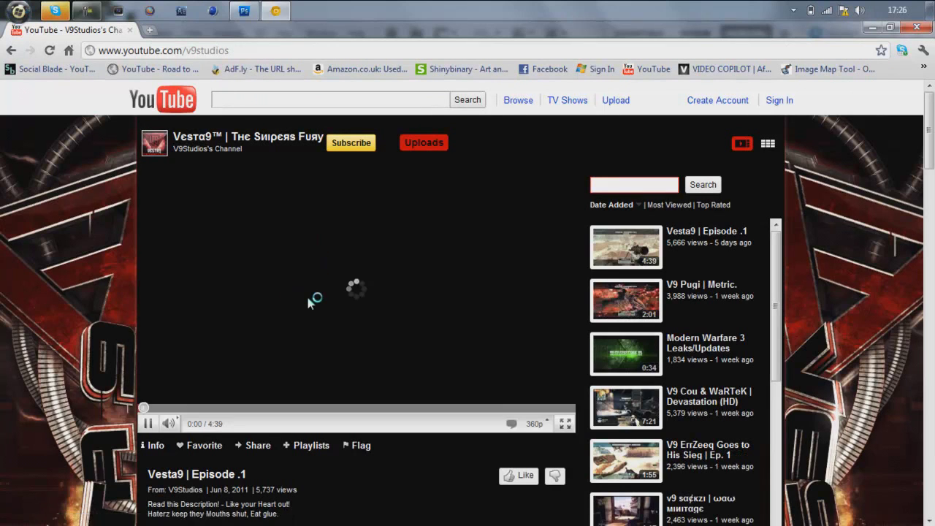
pyautogui.scroll(-7, 307, 297)
pyautogui.scroll(3, 307, 297)
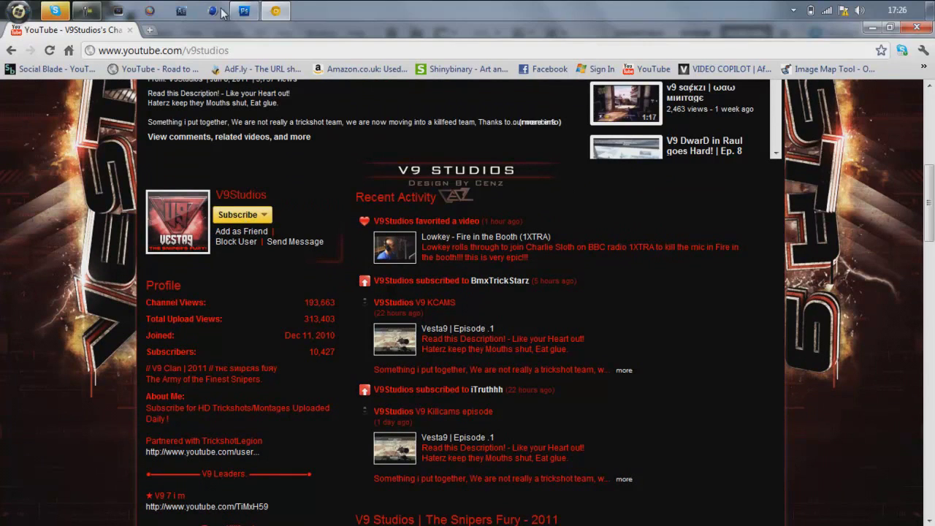
# - Switch back to Photoshop, view the top of the Template 2 document at 50%, and select its Modules layer
pyautogui.click(244, 10)
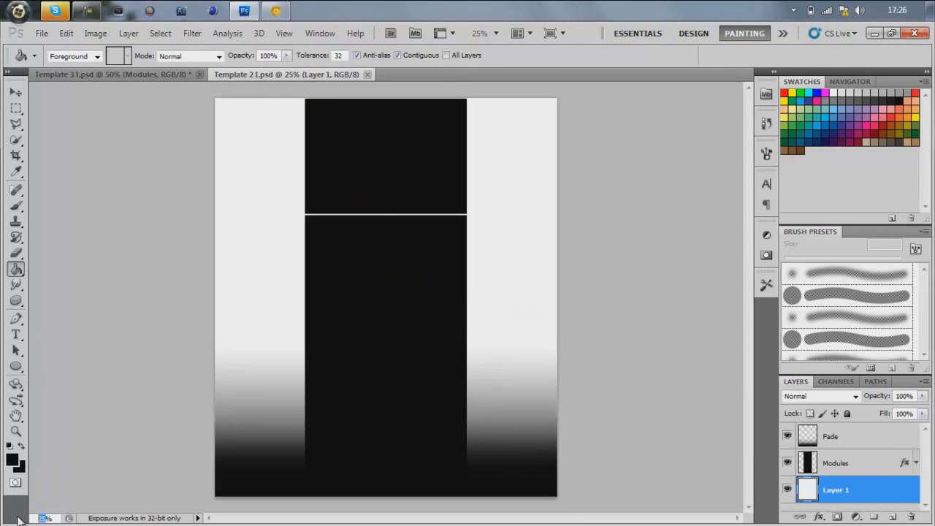
pyautogui.hotkey('ctrl', '+')
pyautogui.hotkey('ctrl', '+')
pyautogui.scroll(5, 335, 221)
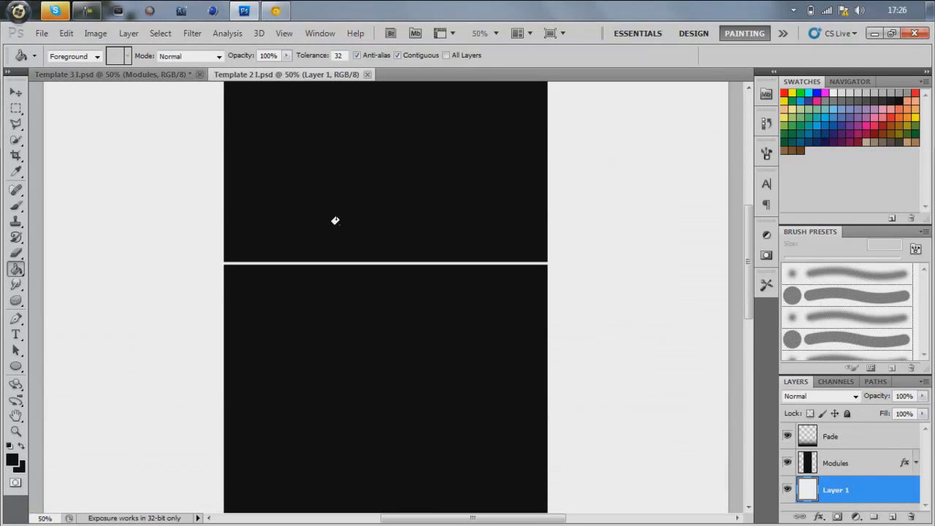
pyautogui.click(864, 473)
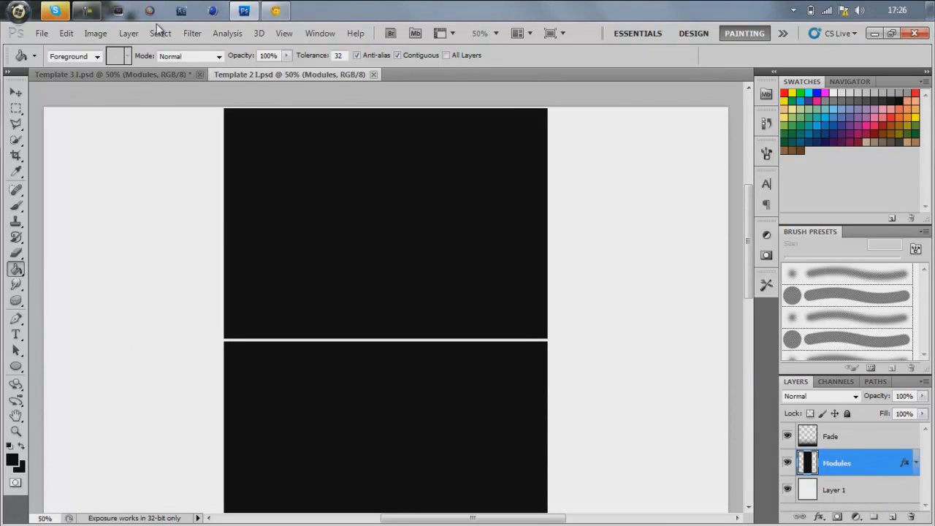
# - Copy the styled Modules layer from the Template 3 document into Template 2, placing it over the existing modules
pyautogui.click(99, 73)
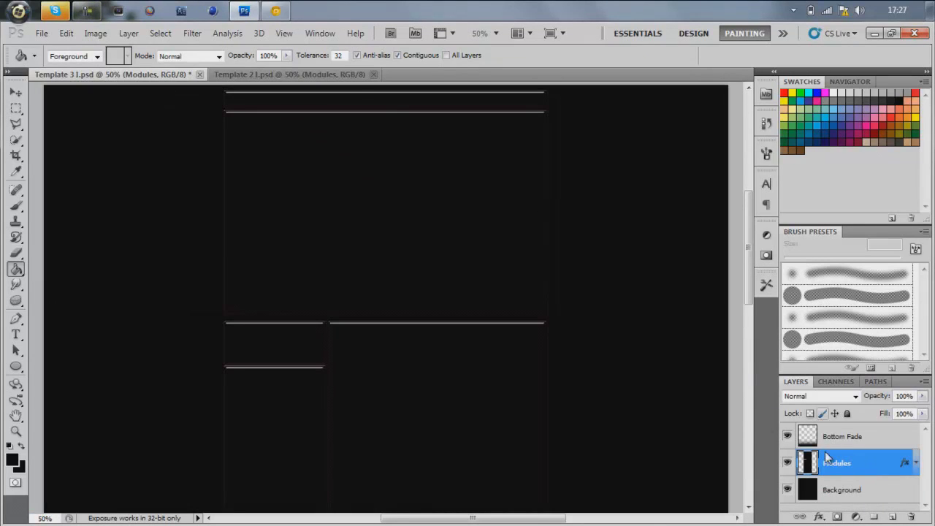
pyautogui.press('v')
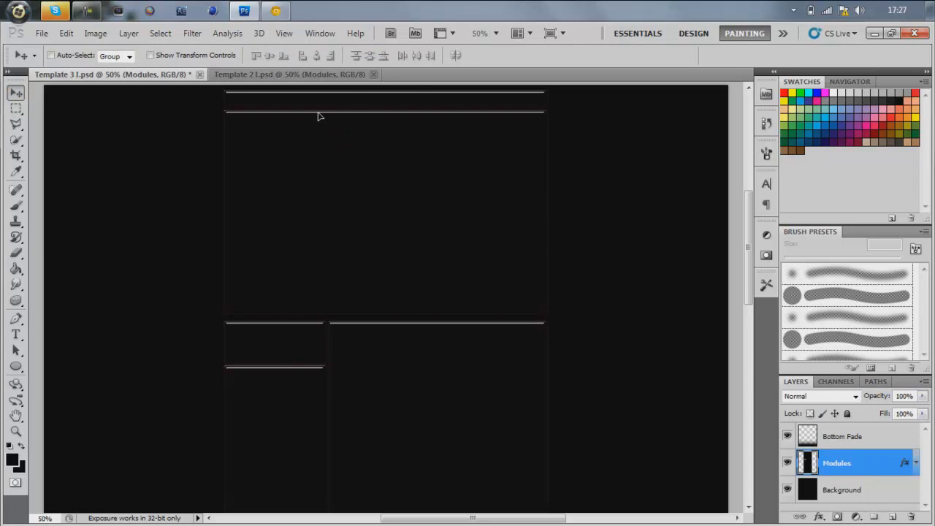
pyautogui.click(304, 73)
pyautogui.moveTo(367, 244); pyautogui.dragTo(375, 278)
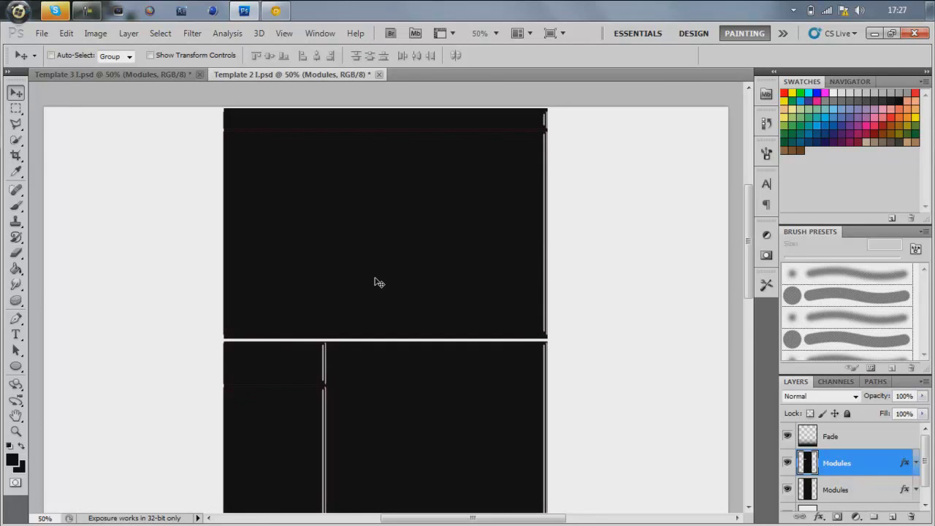
# - Turn off the Bevel and Emboss, Contour, Stroke and Pattern Overlay effects of the copied Modules layer
pyautogui.doubleClick(869, 468)
pyautogui.click(569, 192)
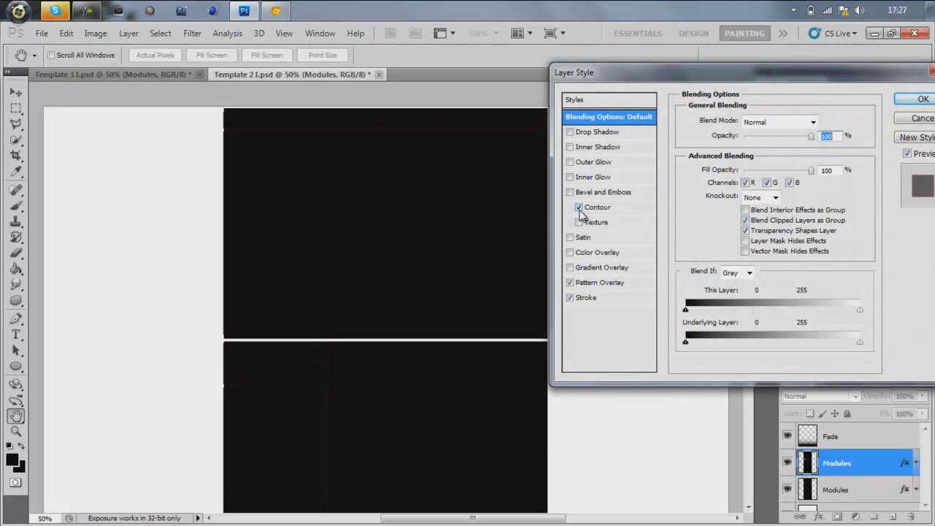
pyautogui.click(570, 297)
pyautogui.click(569, 282)
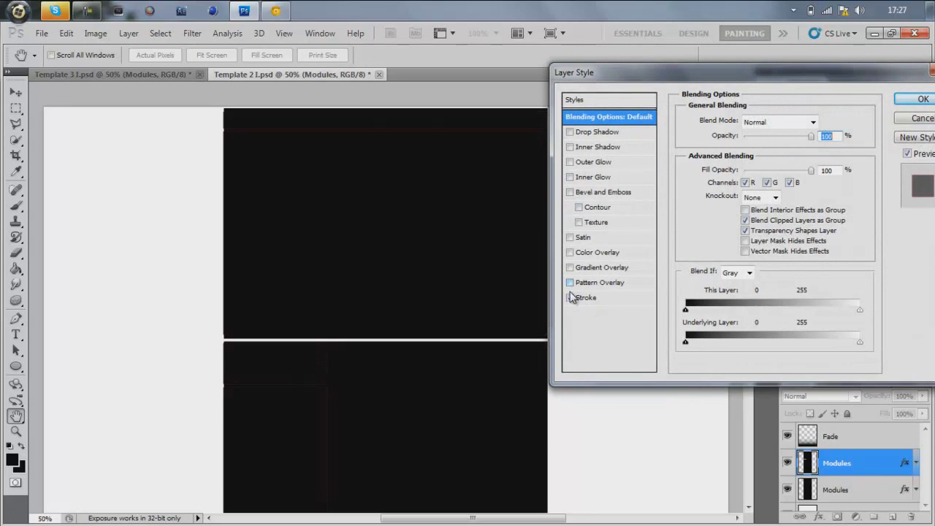
# - Give the copied Modules layer a muted medium blue color overlay and apply the layer style
pyautogui.click(569, 252)
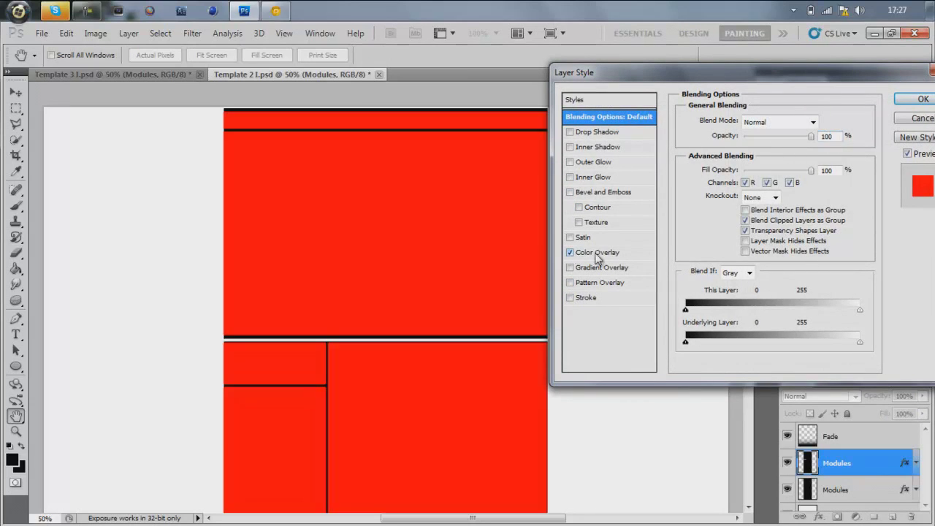
pyautogui.click(605, 256)
pyautogui.click(816, 127)
pyautogui.click(582, 177)
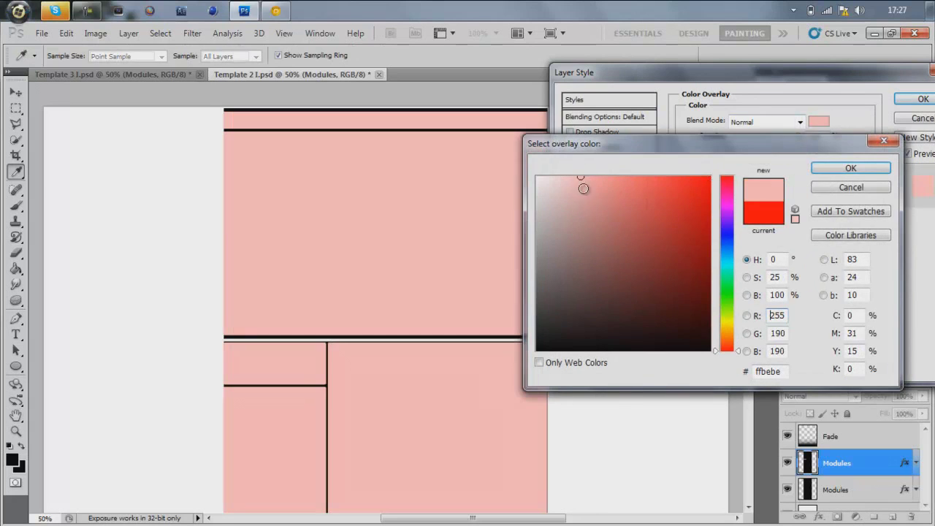
pyautogui.click(726, 249)
pyautogui.moveTo(598, 183); pyautogui.dragTo(632, 246)
pyautogui.press('Return')
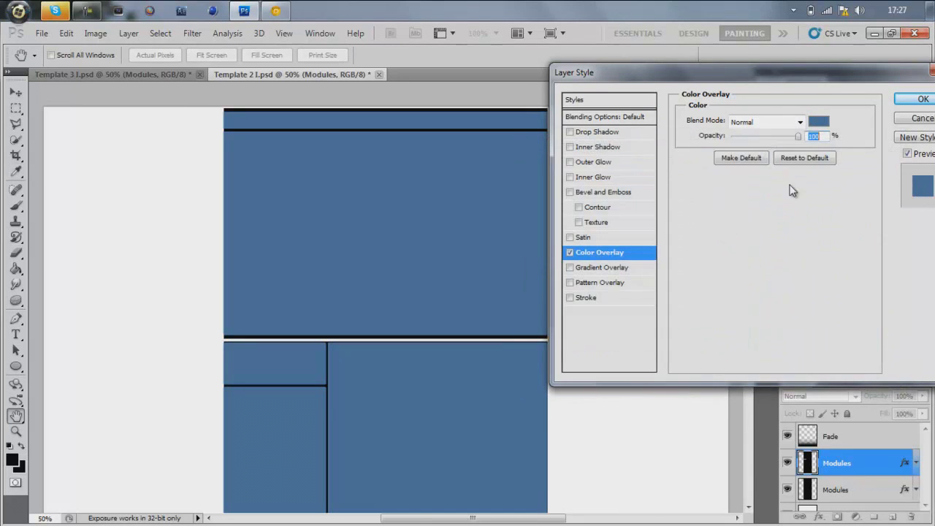
pyautogui.click(913, 101)
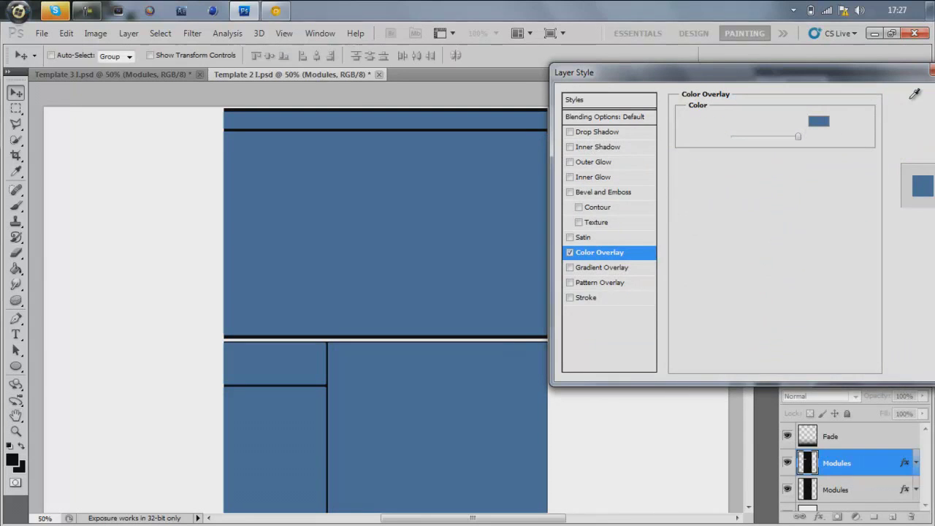
# - Select the large top module of the blue layer with a rectangular marquee, delete its pixels and deselect
pyautogui.click(16, 108)
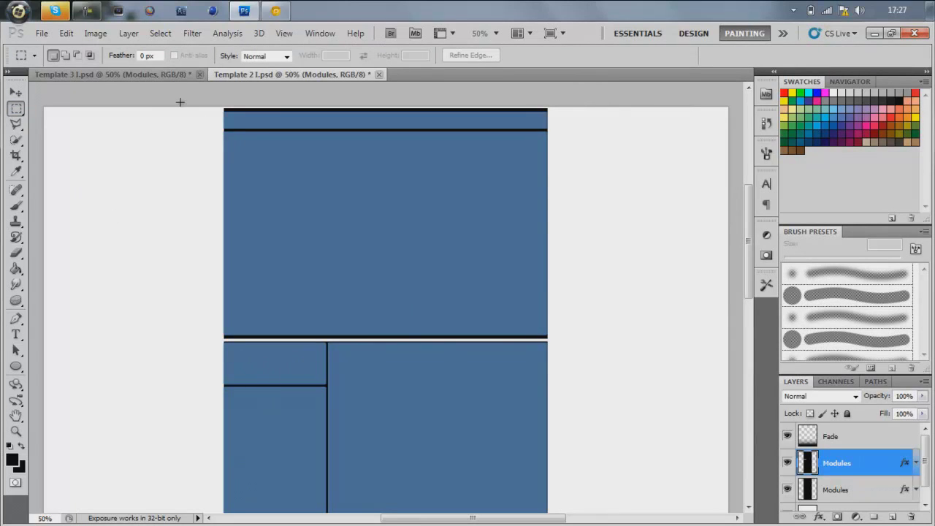
pyautogui.moveTo(192, 108); pyautogui.dragTo(571, 337)
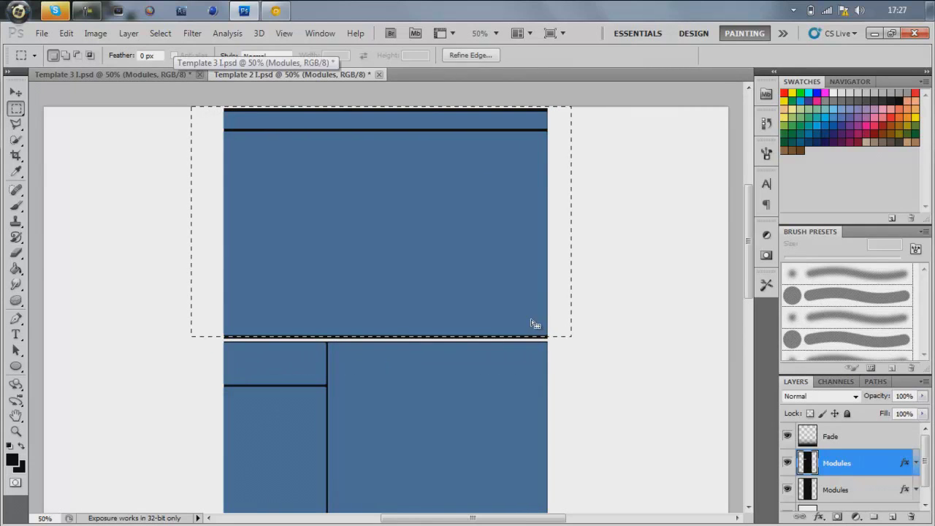
pyautogui.hotkey('alt', 'BackSpace')
pyautogui.hotkey('ctrl', 'd')
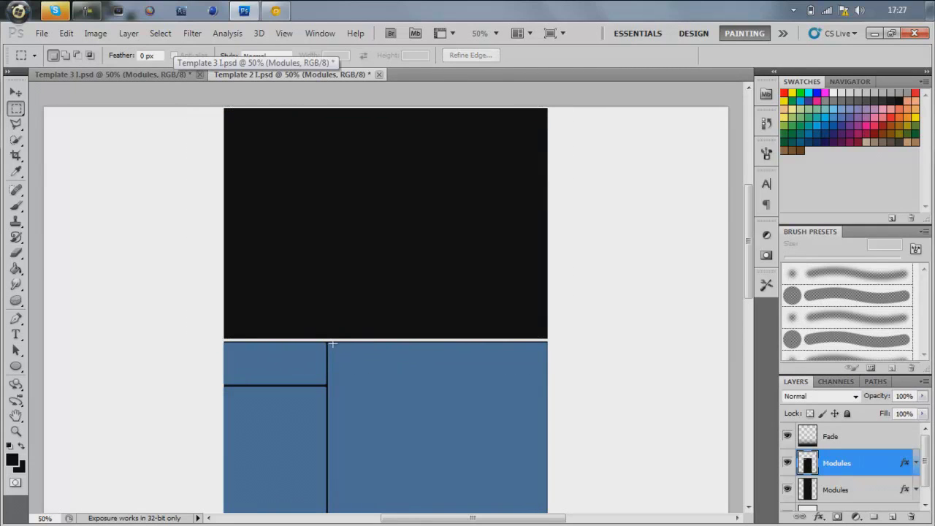
# - Delete the remaining blue module areas, keeping only the small box at the upper left of the lower section
pyautogui.moveTo(414, 523); pyautogui.dragTo(597, 523)
pyautogui.hotkey('alt', 'BackSpace')
pyautogui.hotkey('ctrl', 'd')
pyautogui.moveTo(159, 232); pyautogui.dragTo(203, 163)
pyautogui.press('Delete')
pyautogui.hotkey('ctrl', 'd')
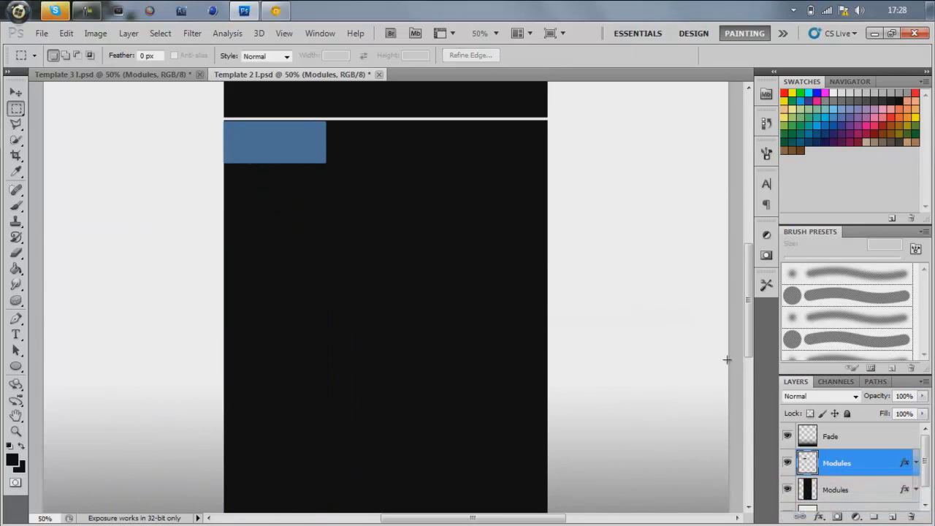
# - Turn on the stroke effect for the small blue box's layer and set its color to a bright red
pyautogui.doubleClick(863, 463)
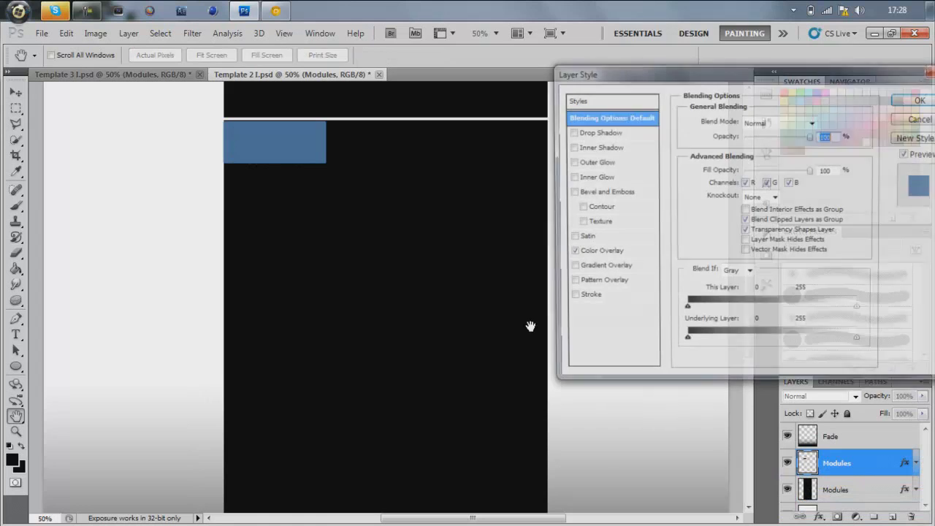
pyautogui.click(569, 299)
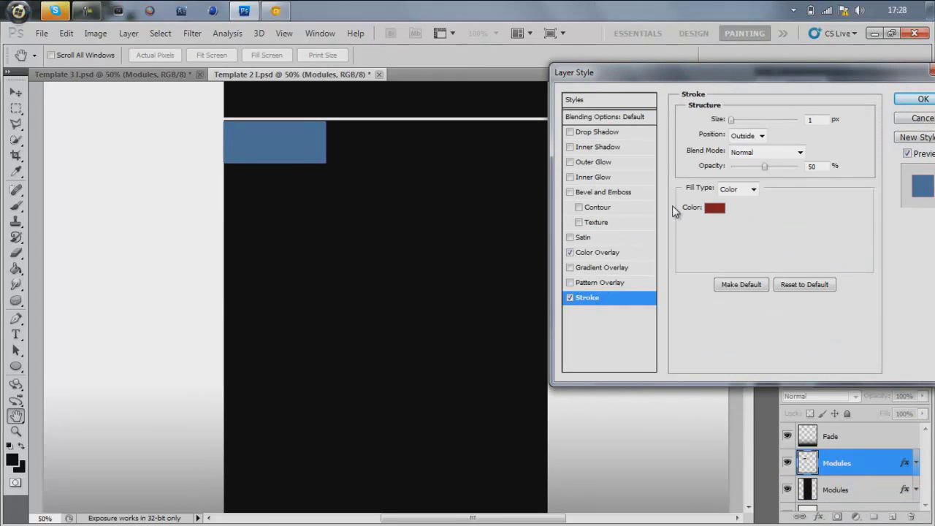
pyautogui.click(715, 209)
pyautogui.click(707, 177)
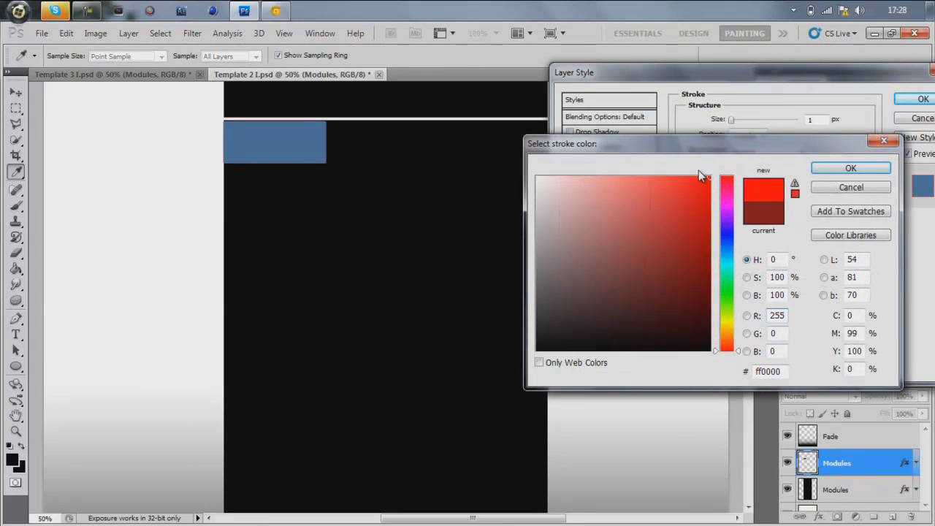
pyautogui.moveTo(691, 196); pyautogui.dragTo(683, 198)
pyautogui.press('Return')
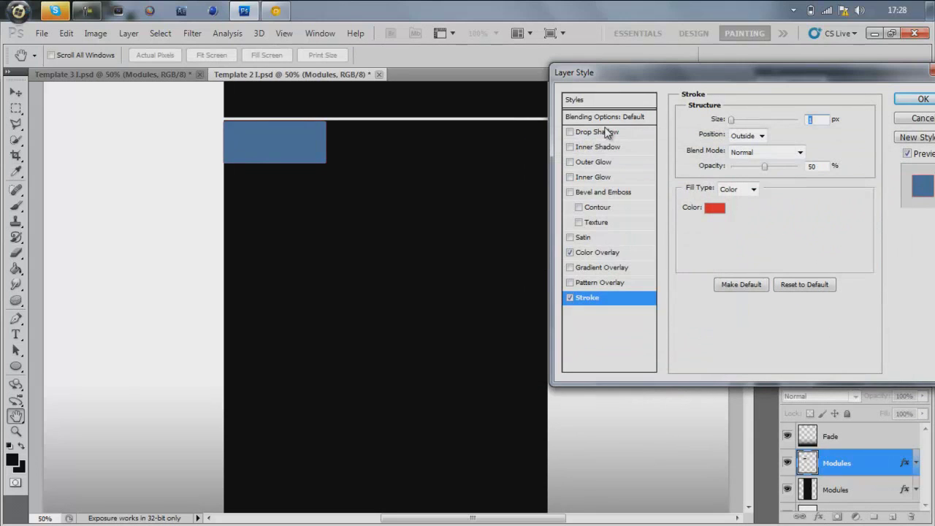
# - Set the box layer's fill opacity to 0%, turn off its color overlay and apply the layer style
pyautogui.click(605, 118)
pyautogui.moveTo(801, 175); pyautogui.dragTo(712, 172)
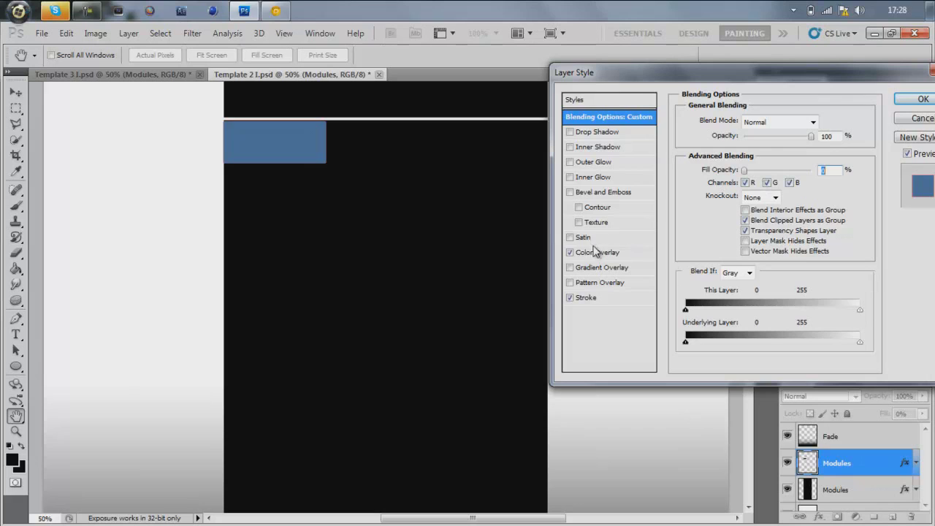
pyautogui.click(570, 253)
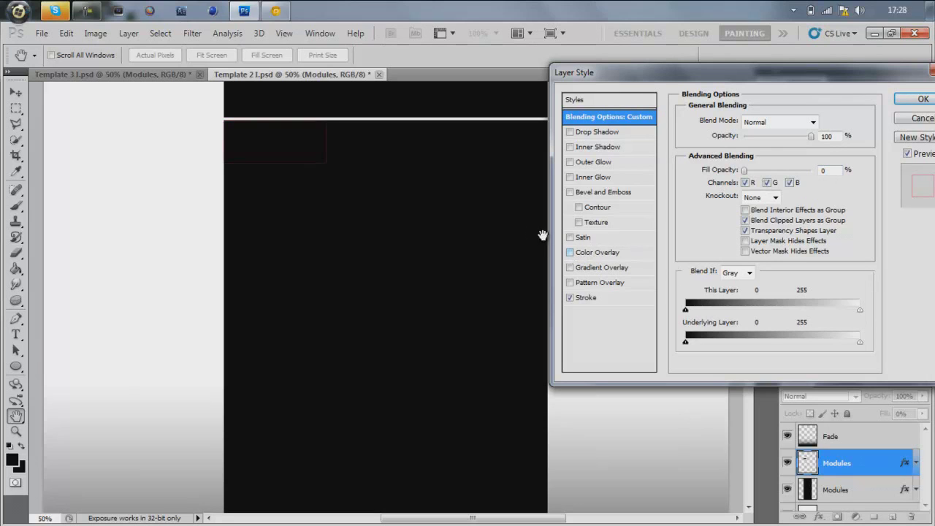
pyautogui.click(919, 97)
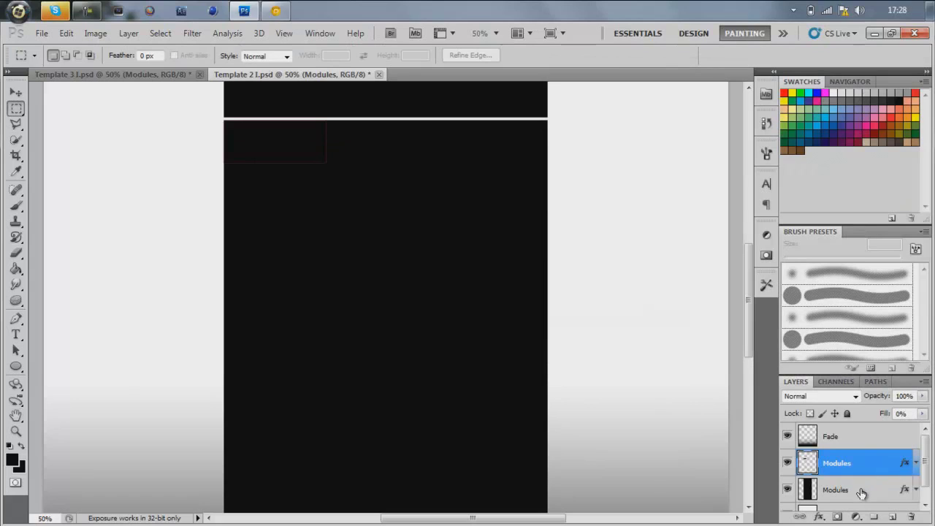
# - Create an empty layer beneath the outlined box's Modules layer and merge the two to flatten the stroke effect
pyautogui.click(861, 493)
pyautogui.click(892, 517)
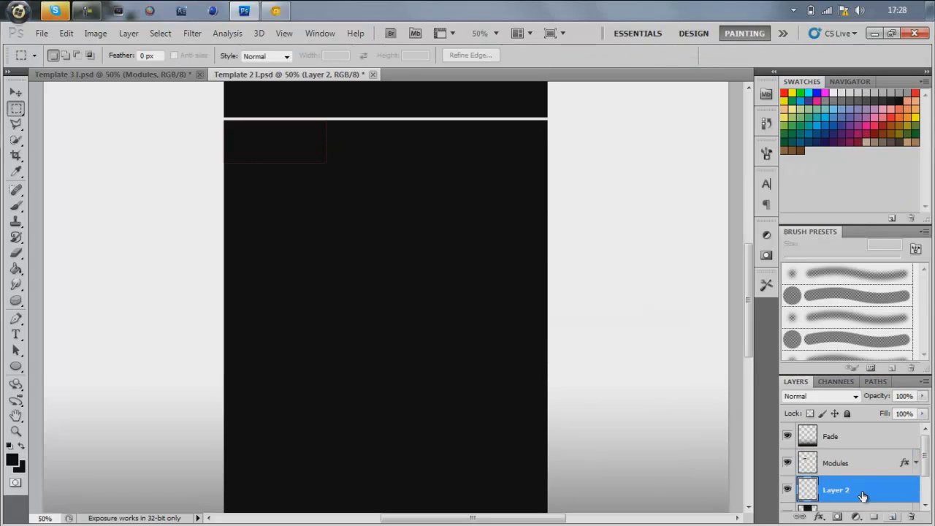
pyautogui.keyDown('ctrl'); pyautogui.click(836, 463); pyautogui.keyUp('ctrl')
pyautogui.hotkey('ctrl', 'e')
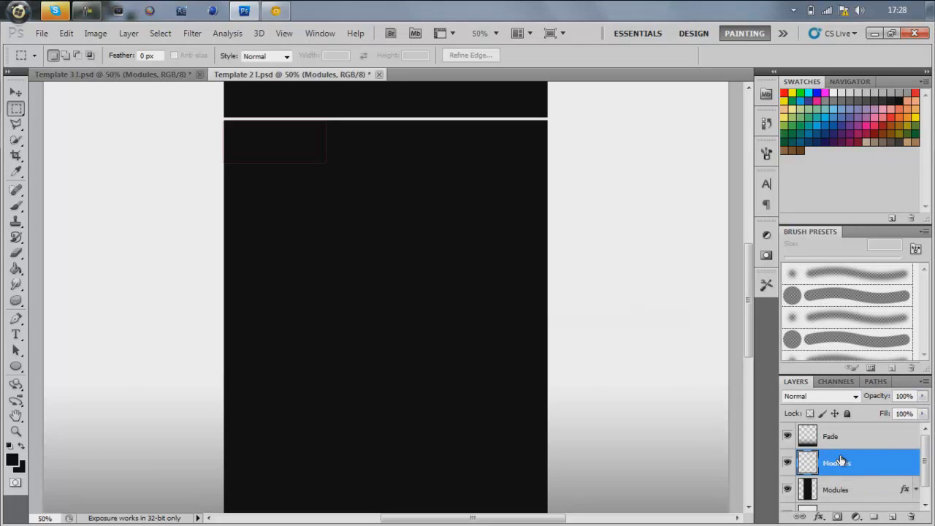
# - Add a light red outer glow at 35% opacity to the merged Modules outline layer
pyautogui.doubleClick(879, 463)
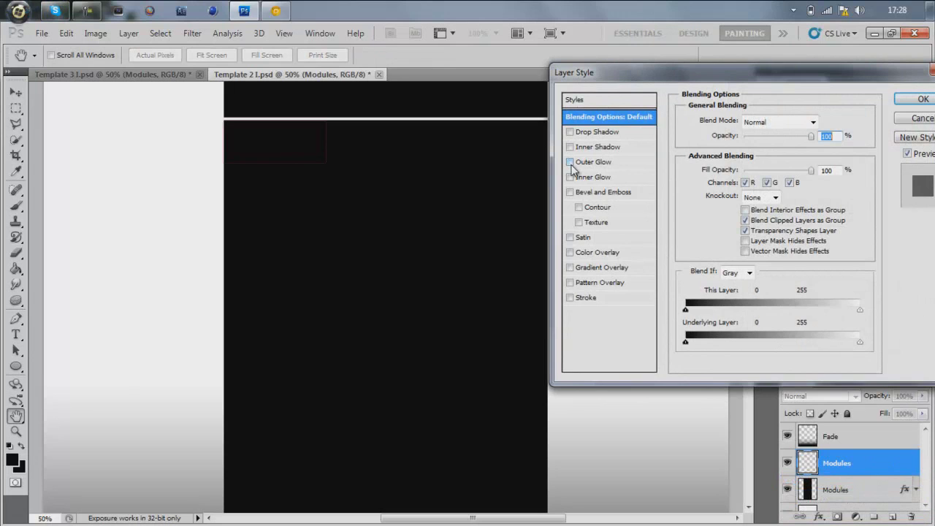
pyautogui.click(579, 161)
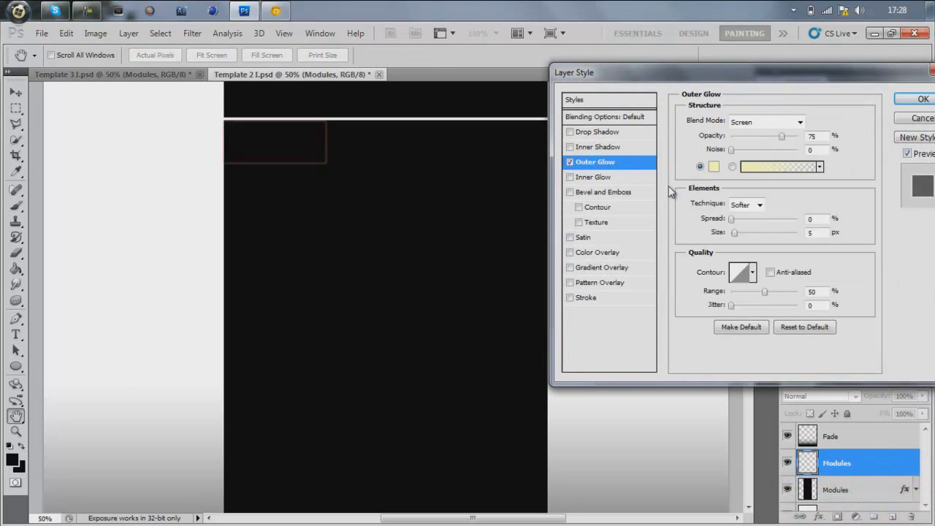
pyautogui.click(687, 168)
pyautogui.moveTo(663, 200)
pyautogui.mouseDown()
pyautogui.moveTo(688, 175)
pyautogui.moveTo(664, 212)
pyautogui.moveTo(637, 201)
pyautogui.mouseUp()
pyautogui.moveTo(727, 338); pyautogui.dragTo(728, 371)
pyautogui.press('Return')
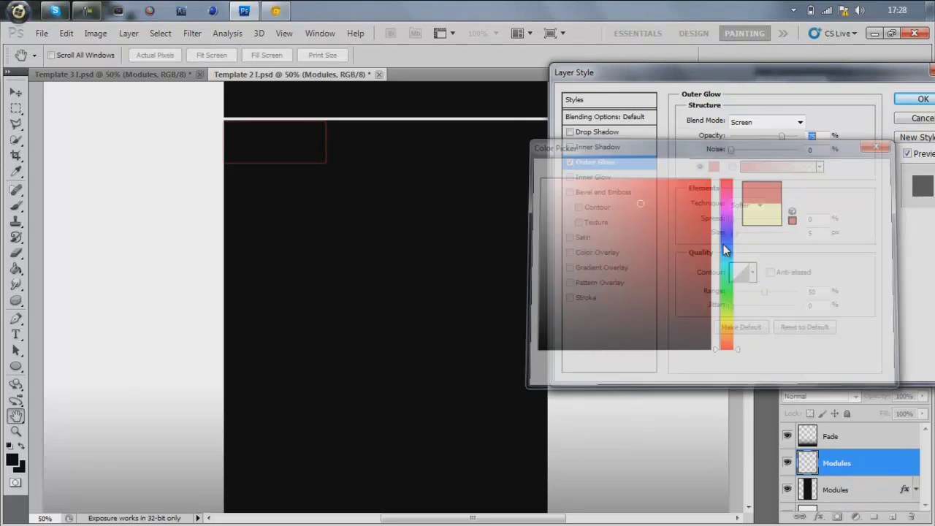
pyautogui.doubleClick(827, 135)
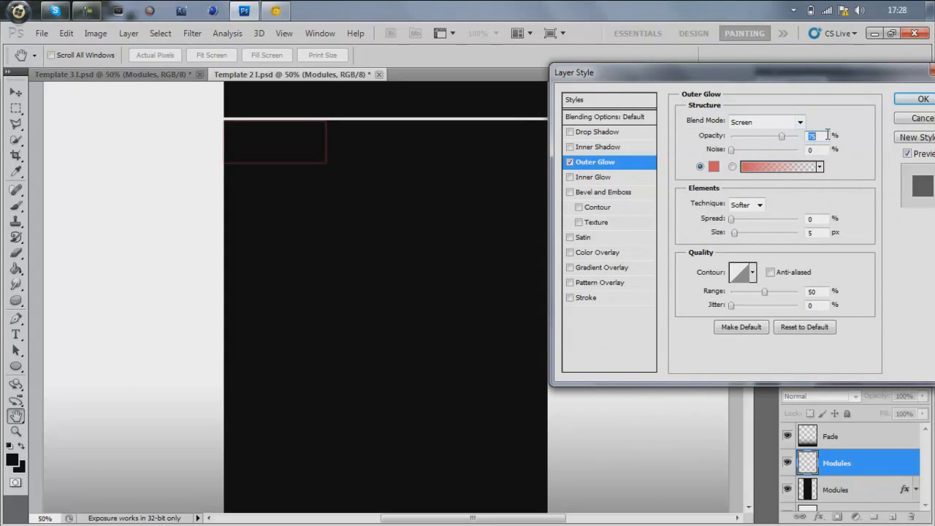
pyautogui.write('35')
pyautogui.press('Return')
pyautogui.click(913, 464)
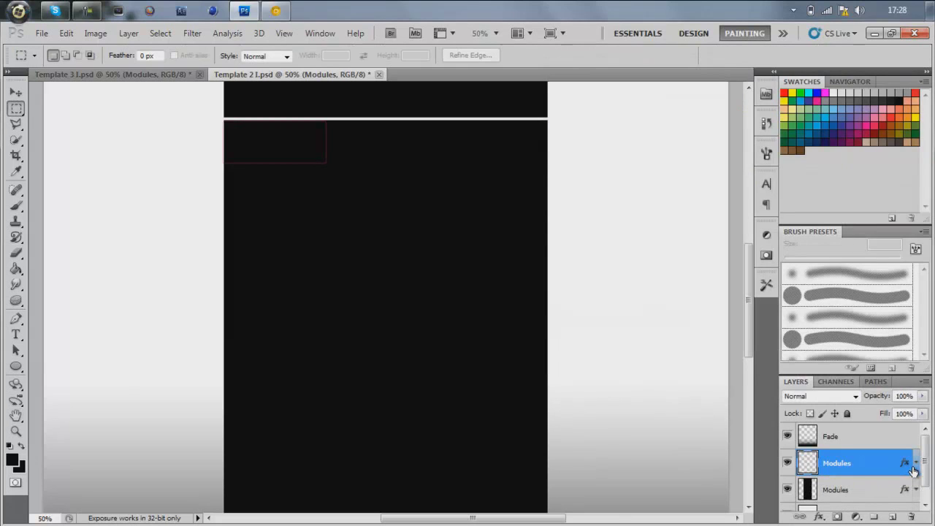
# - Erase the left and top parts of the red box outline with a soft 172 px eraser
pyautogui.click(18, 251)
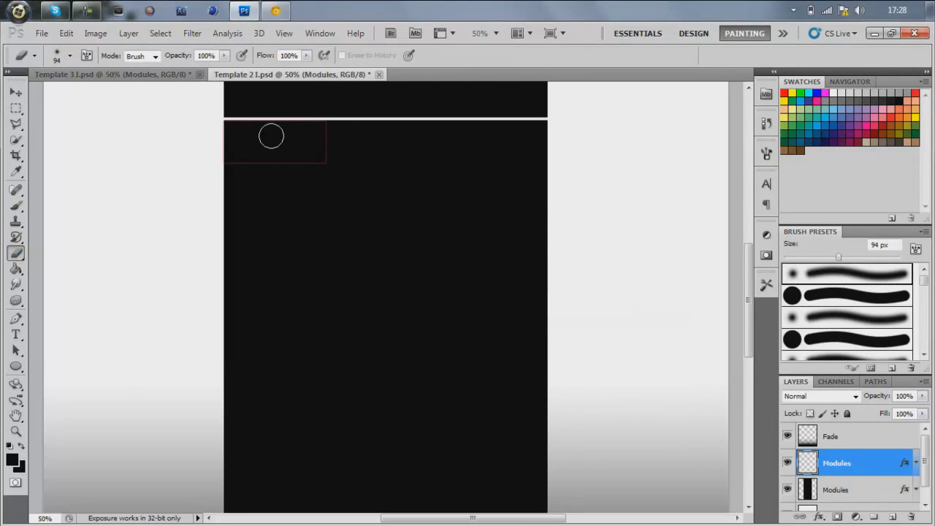
pyautogui.click(70, 55)
pyautogui.moveTo(93, 92); pyautogui.dragTo(113, 93)
pyautogui.press('Return')
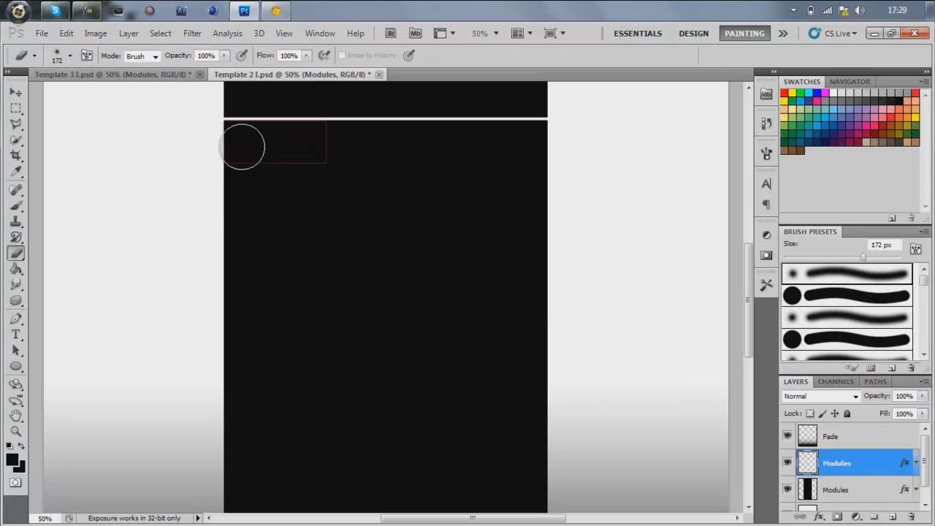
pyautogui.moveTo(259, 156); pyautogui.dragTo(323, 115)
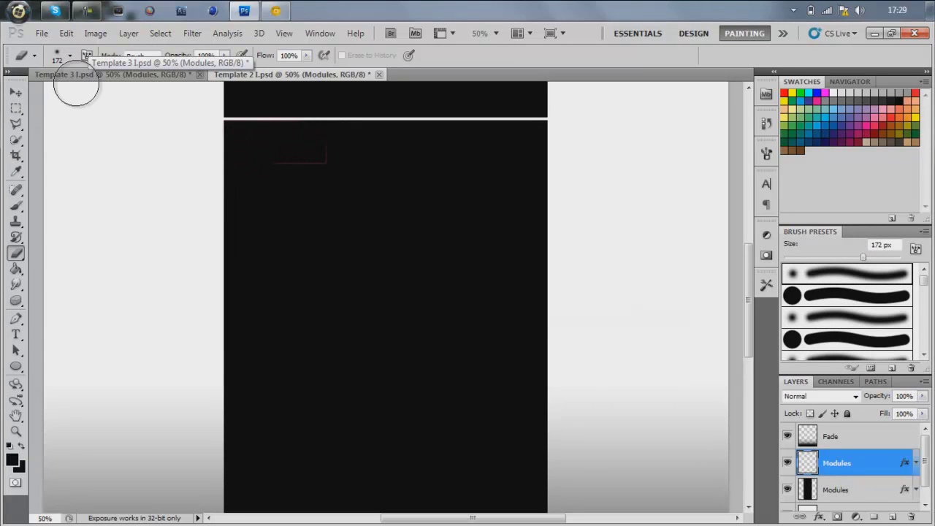
pyautogui.click(88, 12)
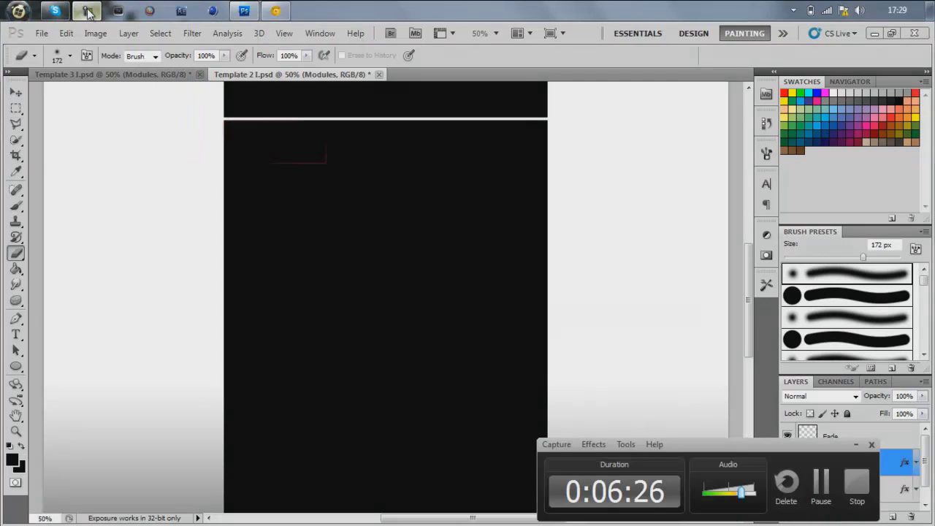